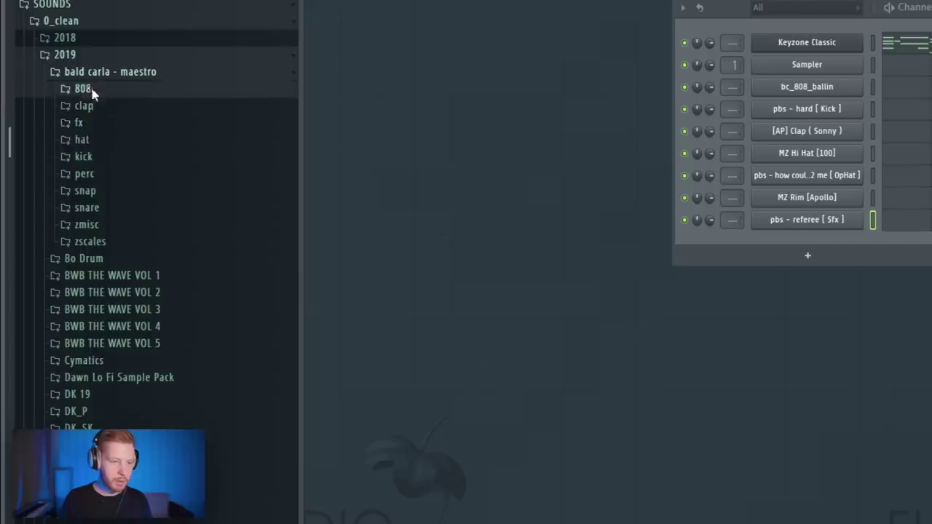
# - Look through the 808 samples of the bald carla - maestro pack in the sound library
pyautogui.click(82, 89)
pyautogui.scroll(4, 87, 117)
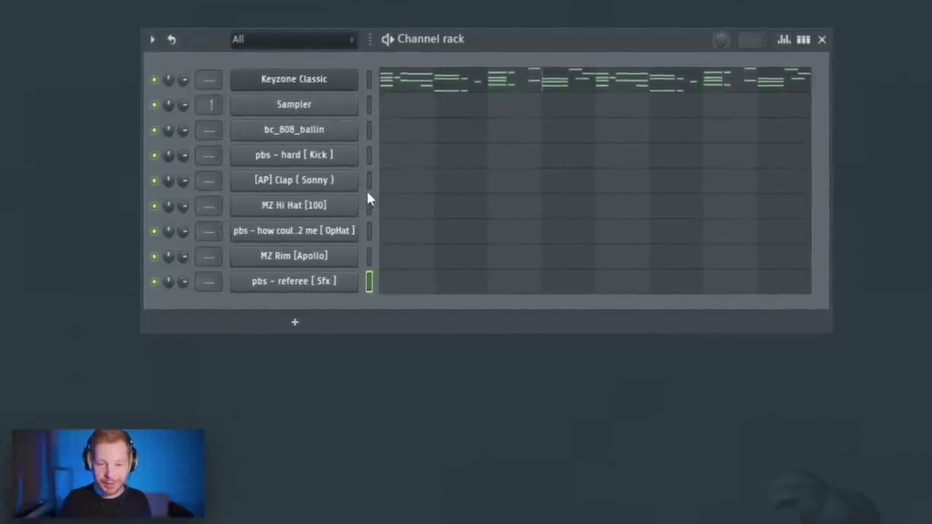
# - Fill eight bars of the [AP] Clap ( Sonny ) channel with C5 notes on beat three of each bar and raise their velocities
pyautogui.click(369, 180)
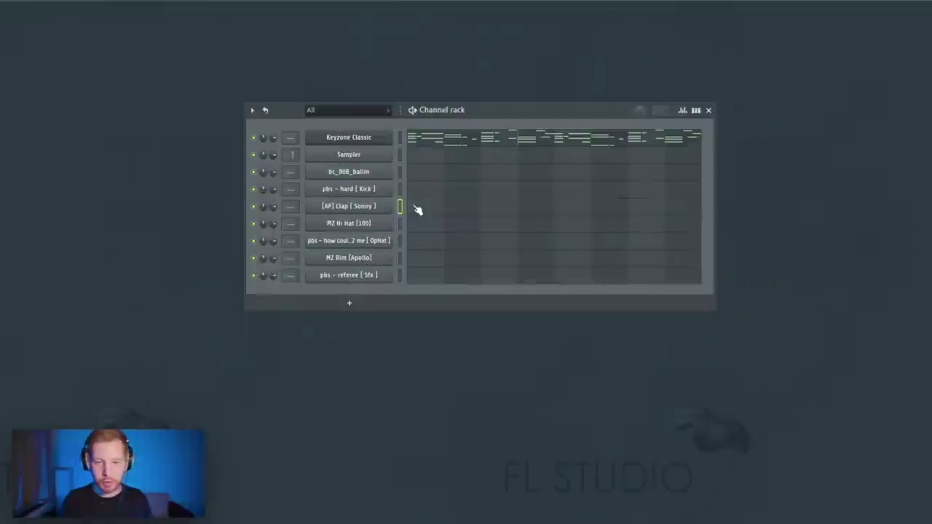
pyautogui.click(418, 211)
pyautogui.moveTo(368, 198); pyautogui.dragTo(237, 265)
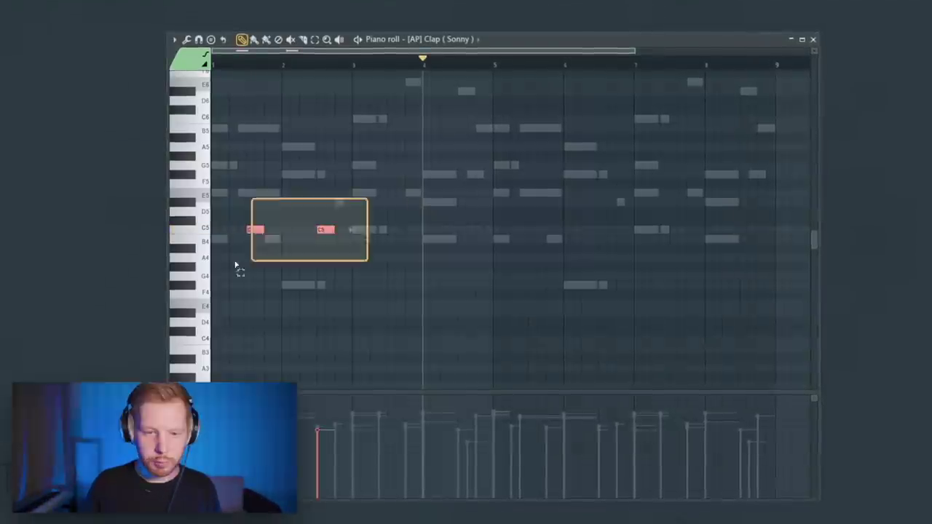
pyautogui.moveTo(253, 231); pyautogui.dragTo(401, 239)
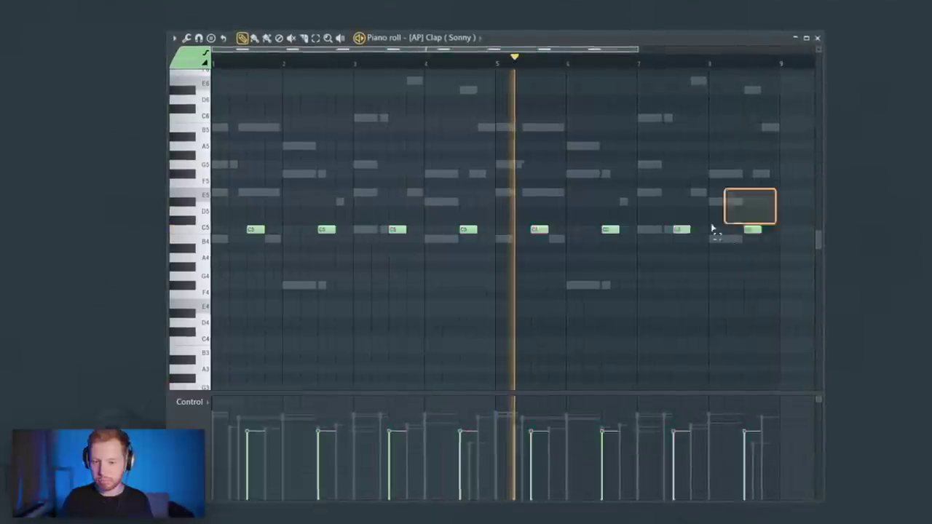
pyautogui.moveTo(714, 235); pyautogui.dragTo(710, 240)
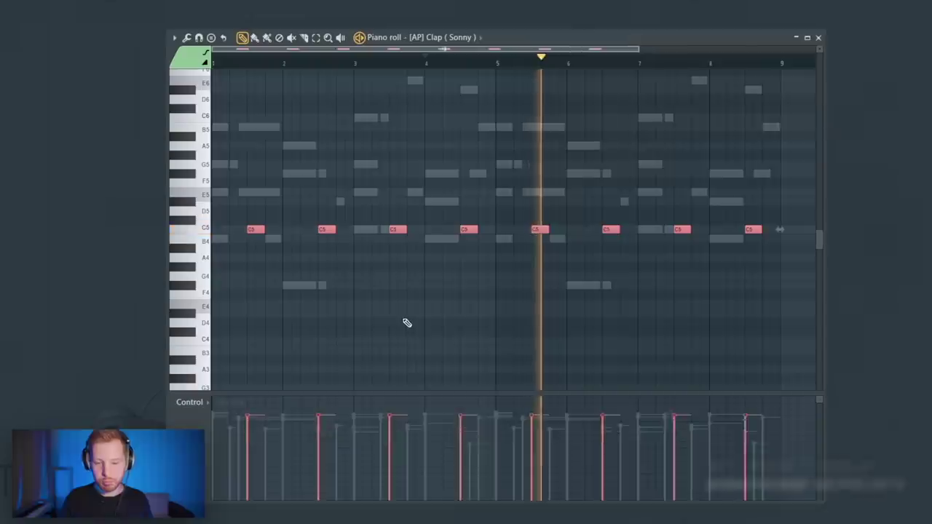
pyautogui.click(821, 37)
# - Adjust the EQ of the [AP] Clap ( Sonny ) sample in its precomputed effects
pyautogui.click(355, 209)
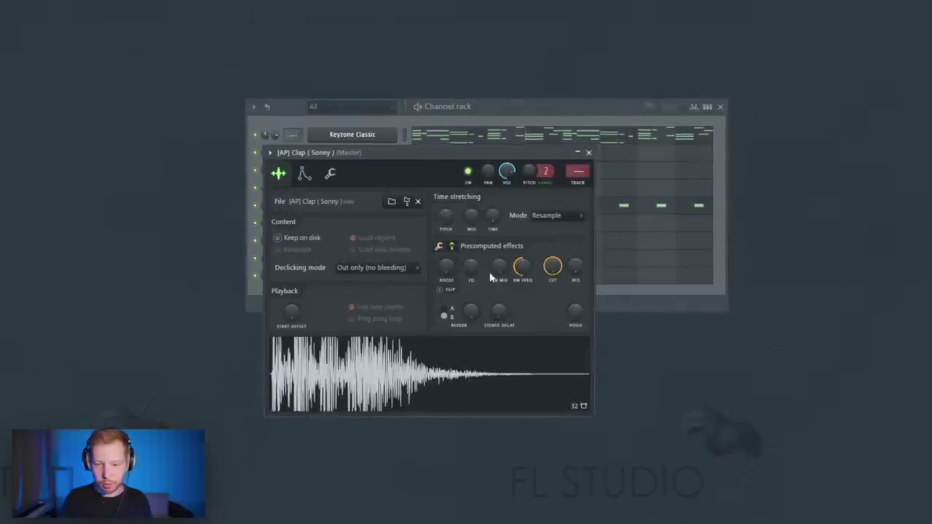
pyautogui.moveTo(471, 267); pyautogui.dragTo(449, 292)
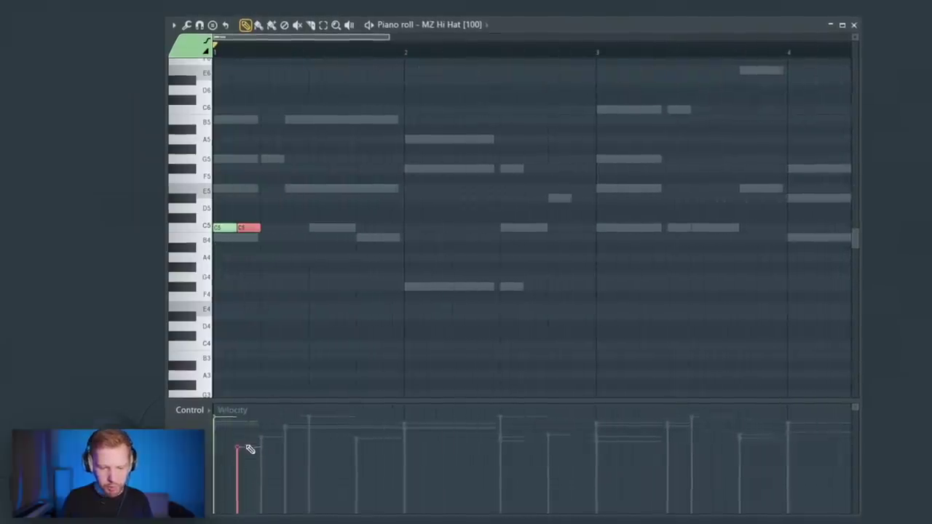
# - Duplicate the two-note MZ Hi Hat pattern across eight bars and open the hi-hat channel's miscellaneous settings
pyautogui.hotkey('ctrl', 'b')
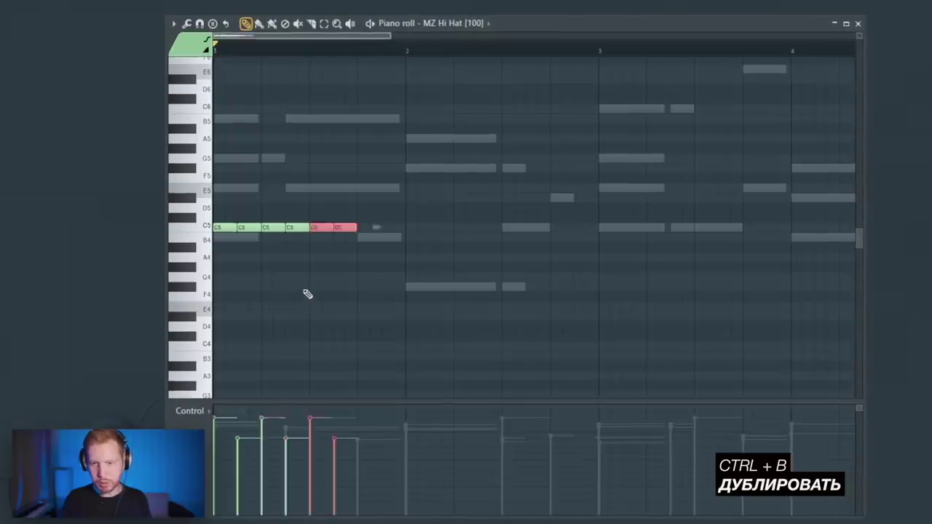
pyautogui.hotkey('ctrl', 'b')
pyautogui.hotkey('ctrl', 'b')
pyautogui.hotkey('ctrl', 'b')
pyautogui.hotkey('ctrl', 'b')
pyautogui.hotkey('ctrl', 'b')
pyautogui.hotkey('ctrl', 'b')
pyautogui.hotkey('ctrl', 'b')
pyautogui.hotkey('ctrl', 'b')
pyautogui.hotkey('ctrl', 'b')
pyautogui.hotkey('ctrl', 'b')
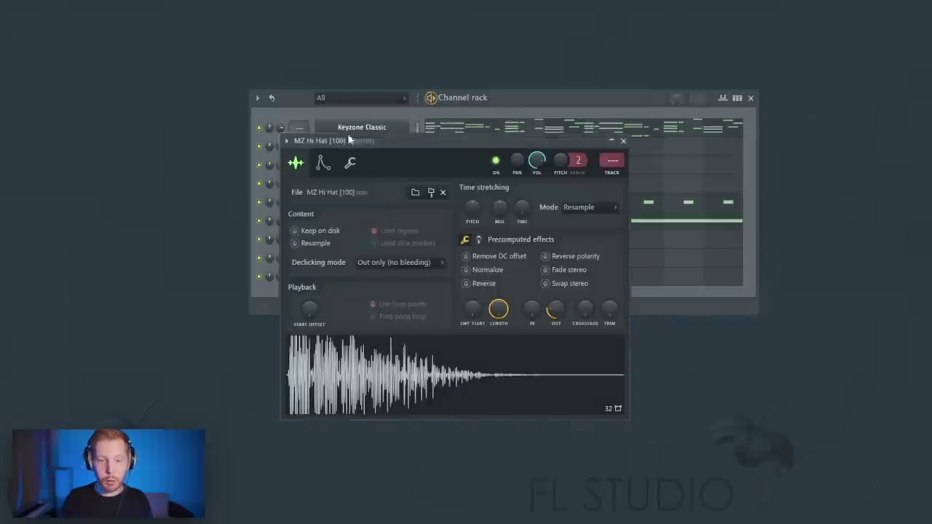
pyautogui.click(350, 165)
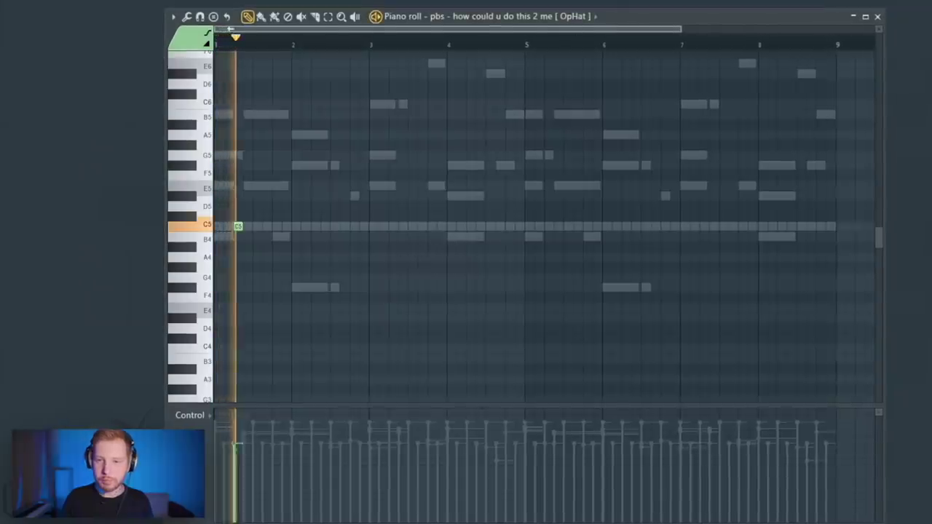
# - Open the sampler settings of the OpHat channel and adjust the sample's length
pyautogui.press('F6')
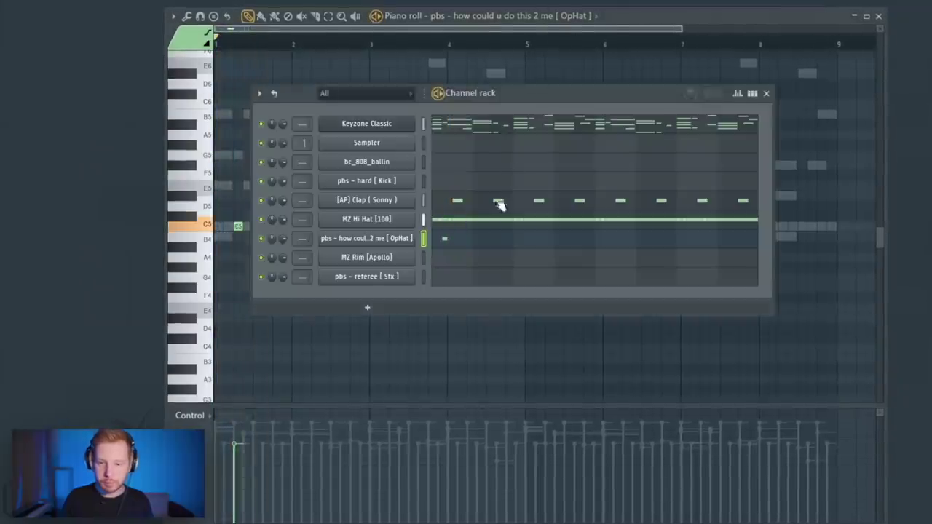
pyautogui.click(394, 240)
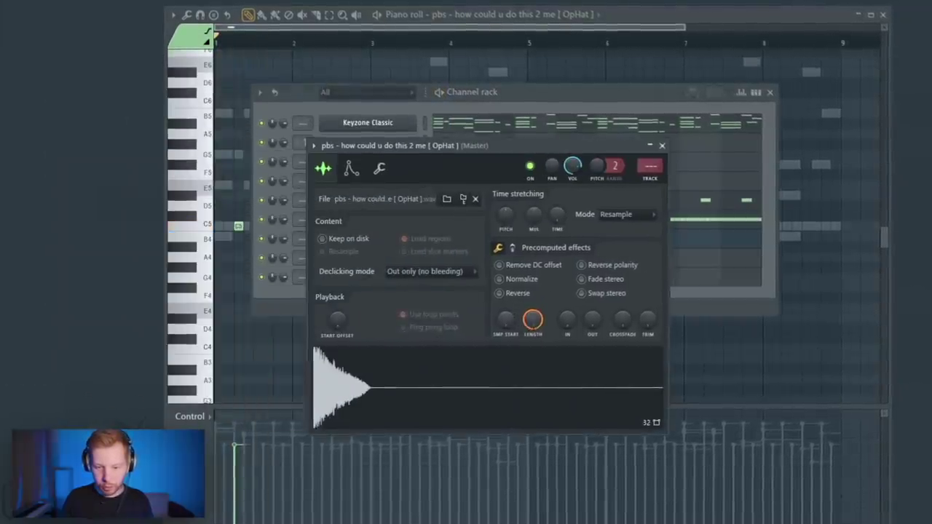
pyautogui.moveTo(532, 319); pyautogui.dragTo(533, 295)
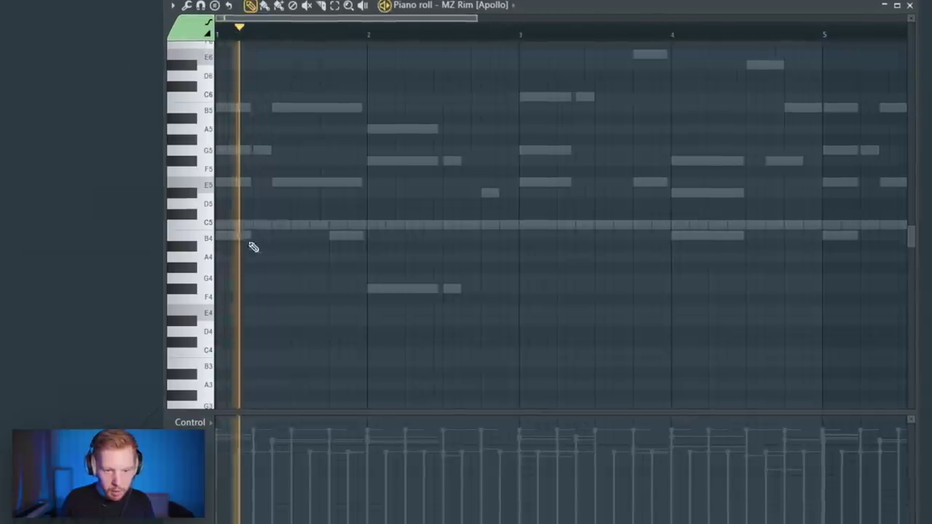
# - Place two C5 rim notes on MZ Rim [Apollo], one just before and one just after bar 2 begins, and play them back
pyautogui.press('space')
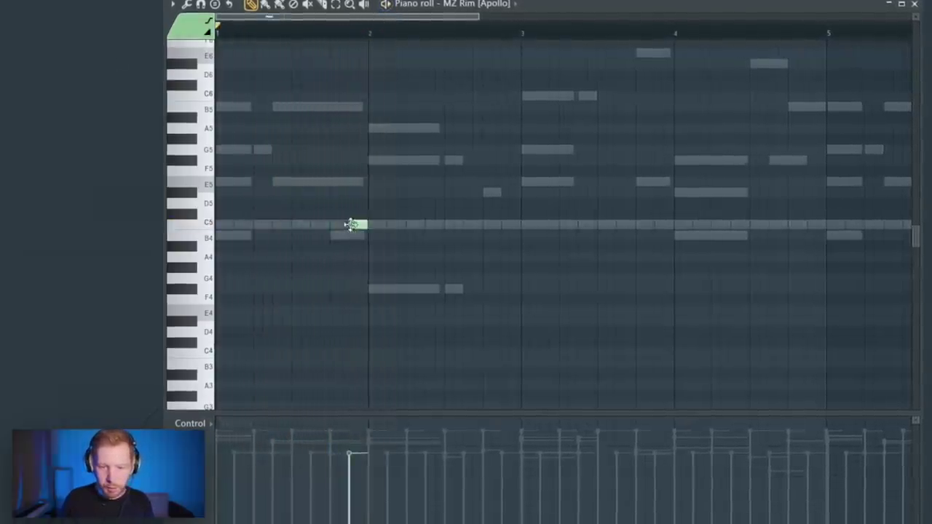
pyautogui.press('space')
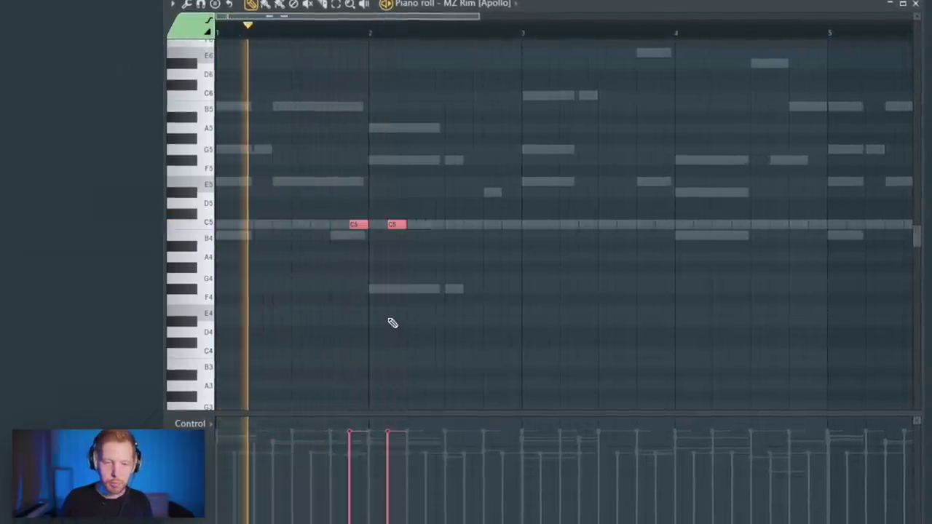
pyautogui.scroll(-5, 408, 291)
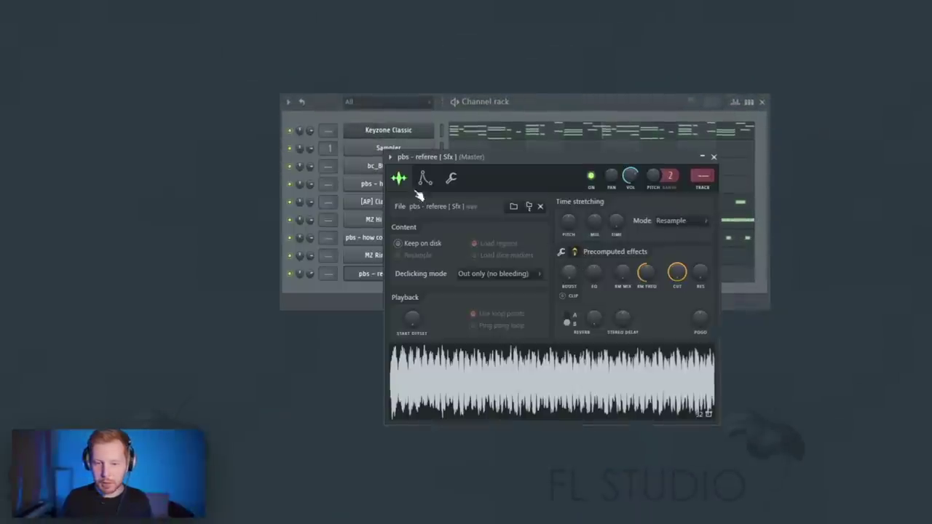
# - Enable the volume envelope on the pbs - referee [ Sfx ] sample
pyautogui.click(424, 179)
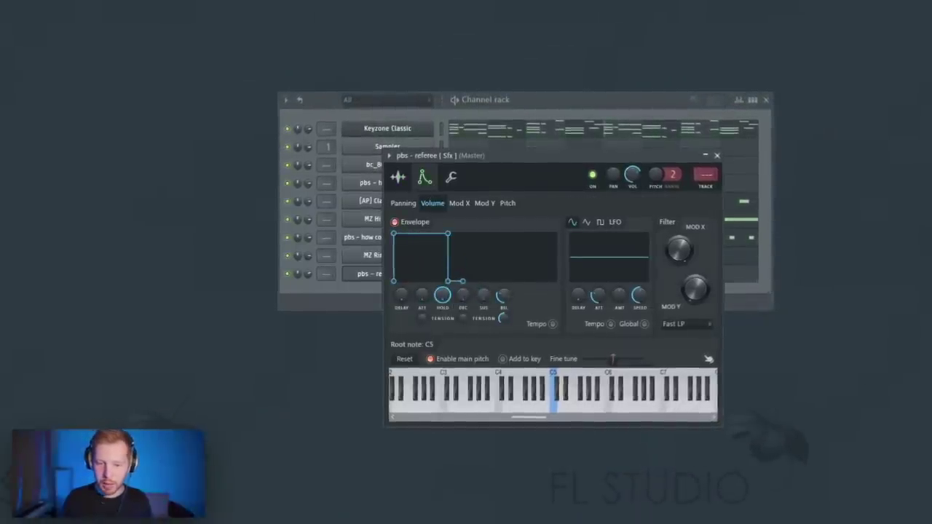
pyautogui.press('Escape')
# - Insert a 3x Osc channel above Keyzone Classic and move its plugin window beside the channel list
pyautogui.rightClick(389, 129)
pyautogui.moveTo(468, 211)
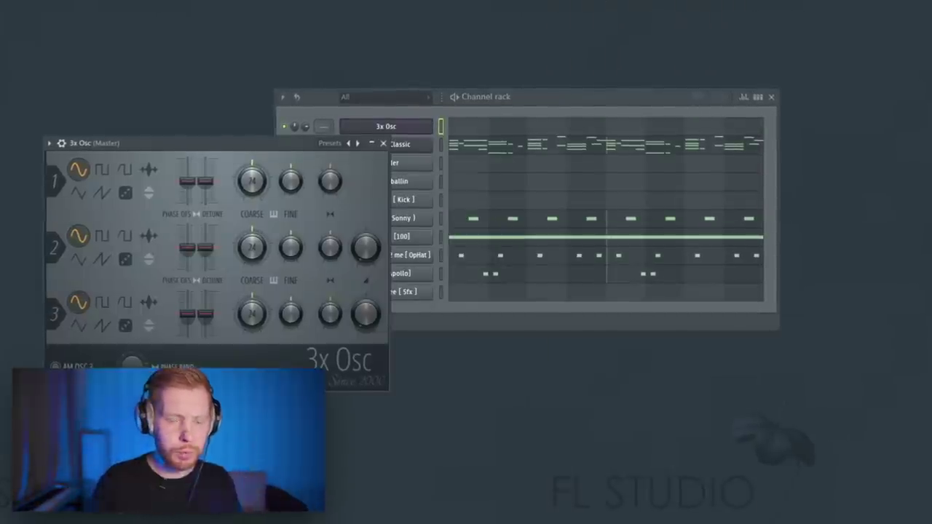
pyautogui.moveTo(260, 141); pyautogui.dragTo(400, 135)
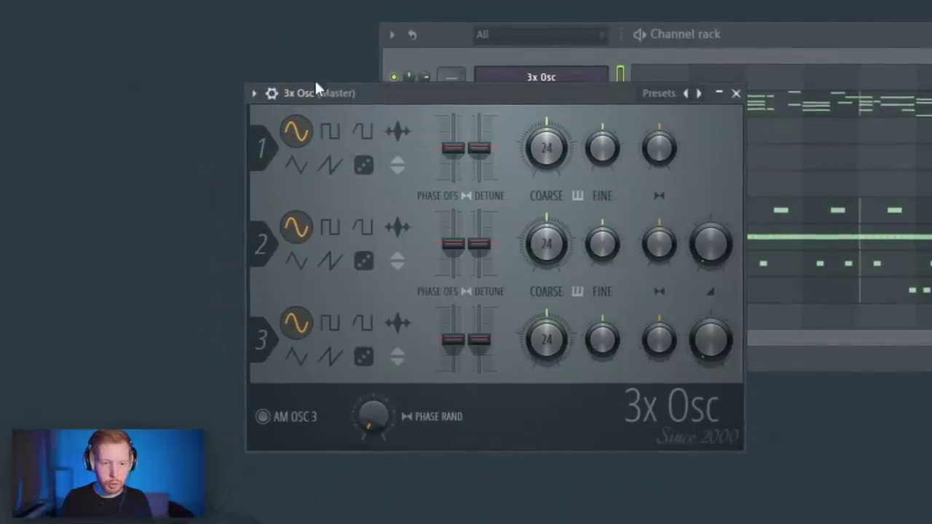
# - Show the channel settings of 3x Osc, enable its volume envelope and open its miscellaneous settings
pyautogui.click(271, 93)
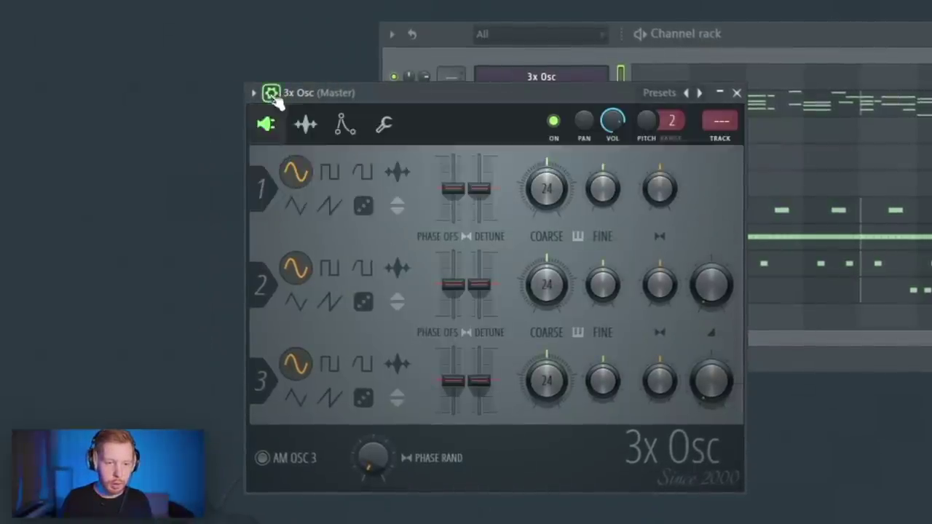
pyautogui.click(306, 125)
pyautogui.click(341, 135)
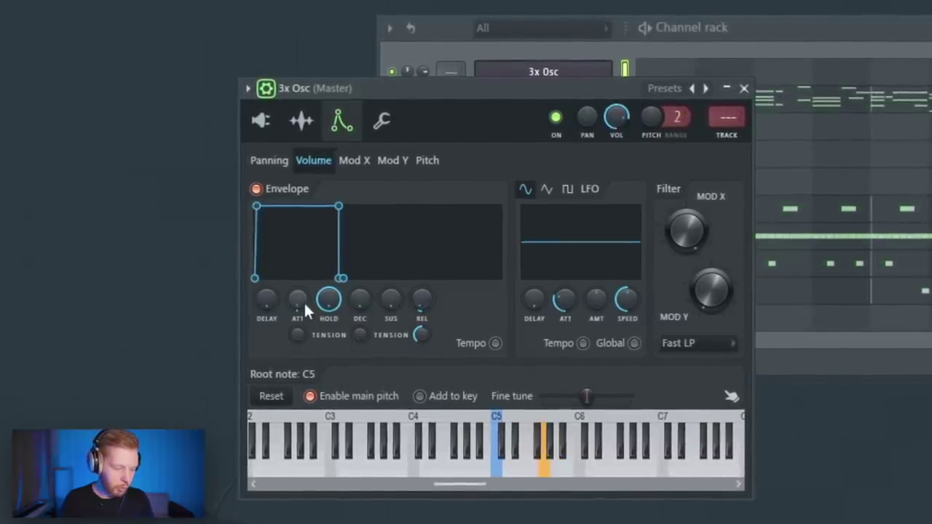
pyautogui.click(382, 121)
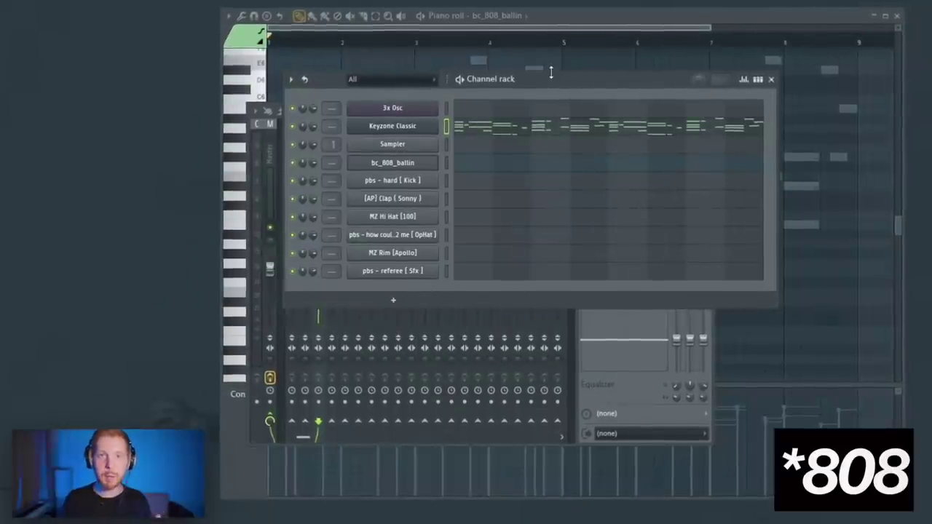
# - Route Keyzone Classic to mixer track 2 and load RC-20 Retro Color into that track's first effect slot
pyautogui.hotkey('ctrl', 'l')
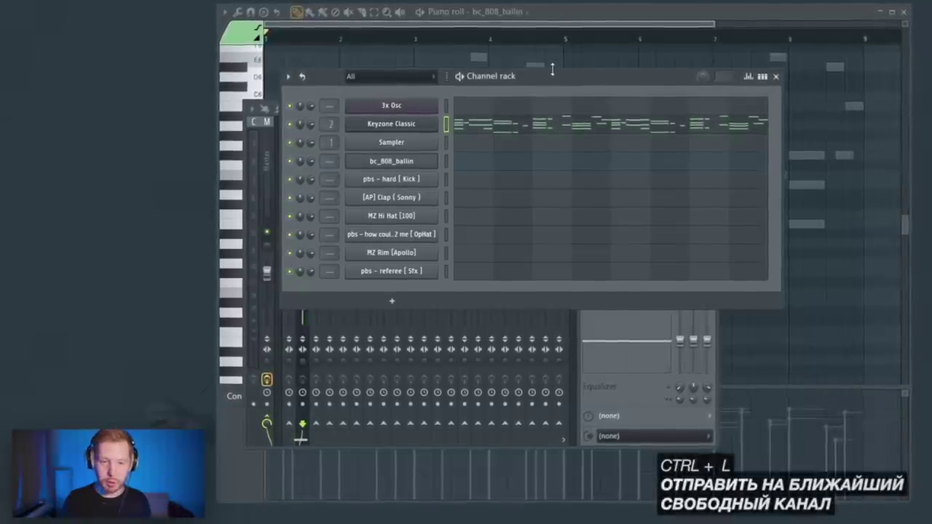
pyautogui.click(267, 164)
pyautogui.click(303, 162)
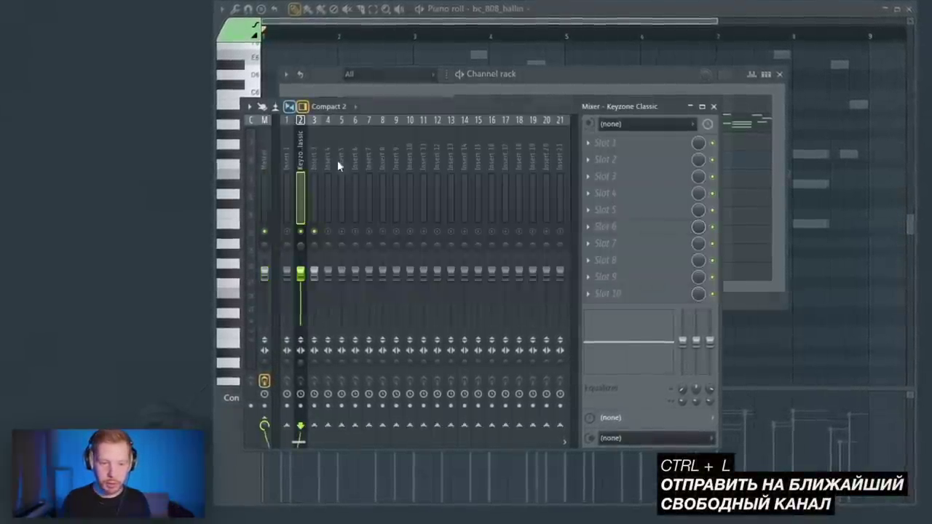
pyautogui.click(604, 144)
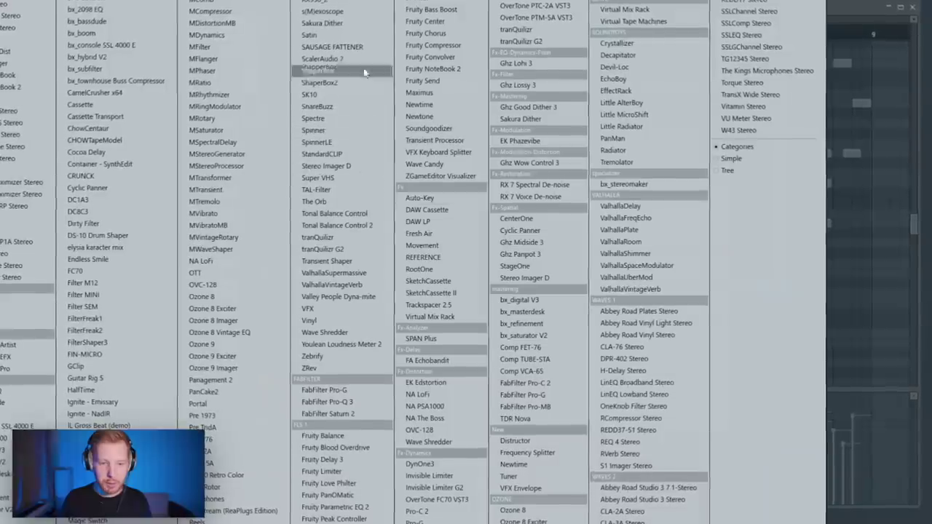
pyautogui.click(200, 83)
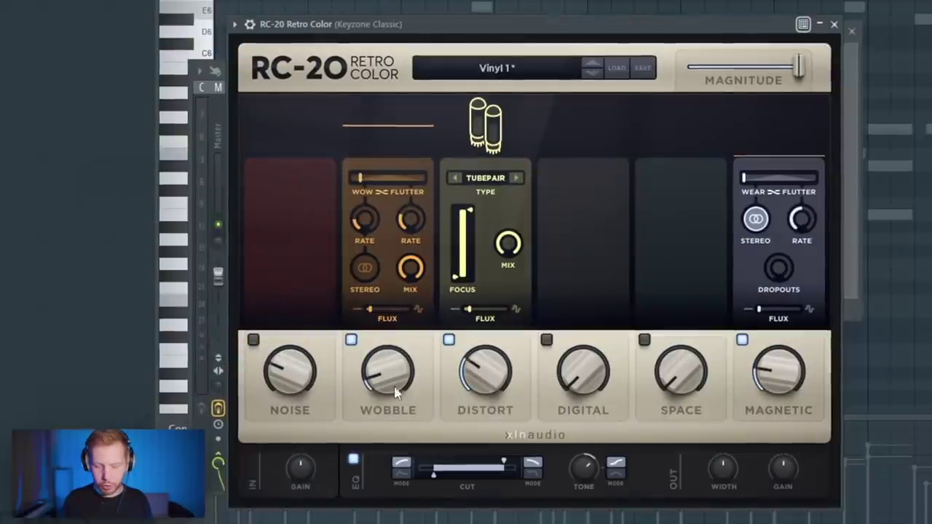
# - During playback, set RC-20's low cut to about 203 Hz, then switch the high-cut mode and lower the high cut slightly
pyautogui.press('space')
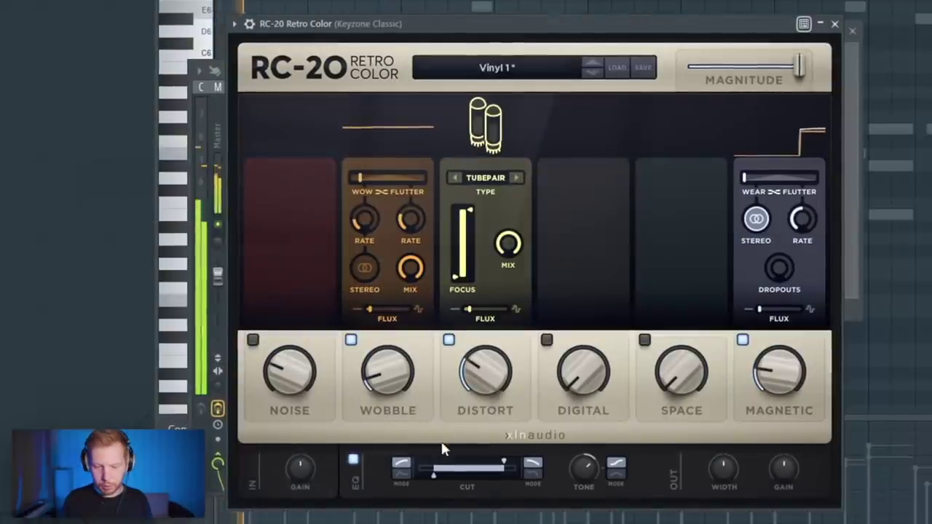
pyautogui.moveTo(450, 481); pyautogui.dragTo(454, 481)
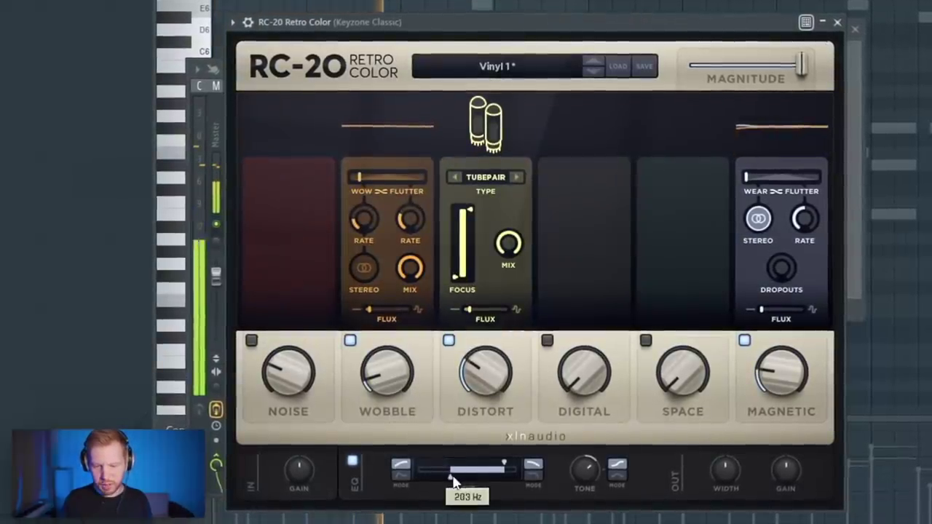
pyautogui.click(534, 475)
pyautogui.moveTo(504, 463); pyautogui.dragTo(502, 464)
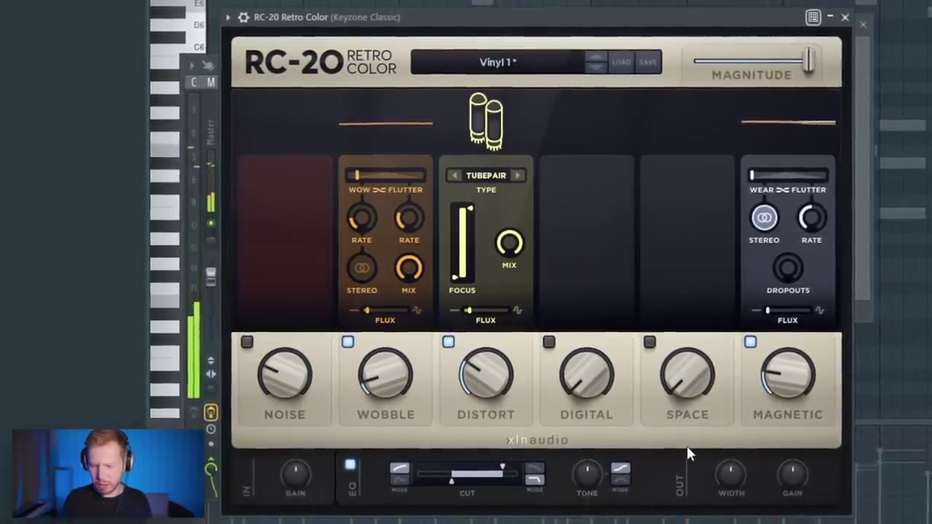
# - Turn on RC-20's Space effect at 45 % and reduce the input gain
pyautogui.moveTo(695, 383); pyautogui.dragTo(659, 267)
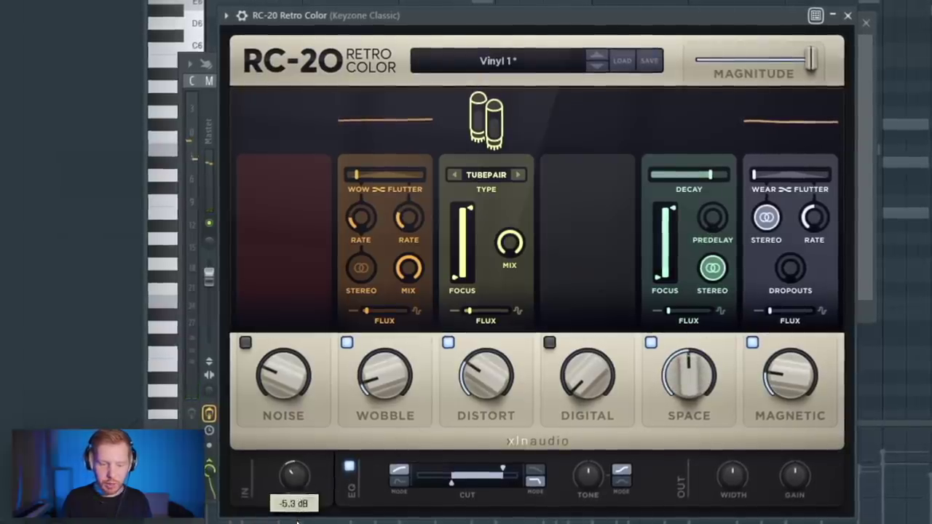
pyautogui.moveTo(299, 523); pyautogui.dragTo(303, 515)
pyautogui.moveTo(716, 379); pyautogui.dragTo(710, 390)
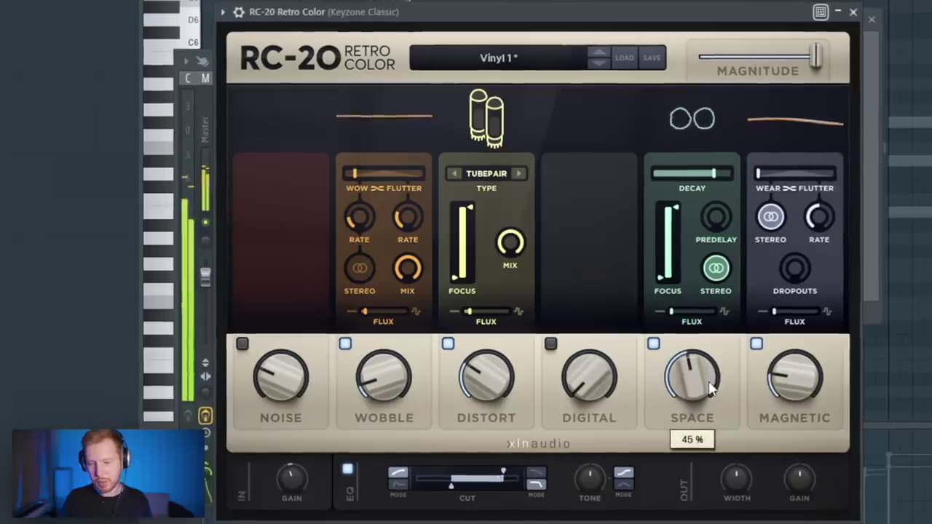
# - Shorten the decay of RC-20's Space effect, widen the output stereo width and close the plugin window
pyautogui.moveTo(717, 178); pyautogui.dragTo(688, 169)
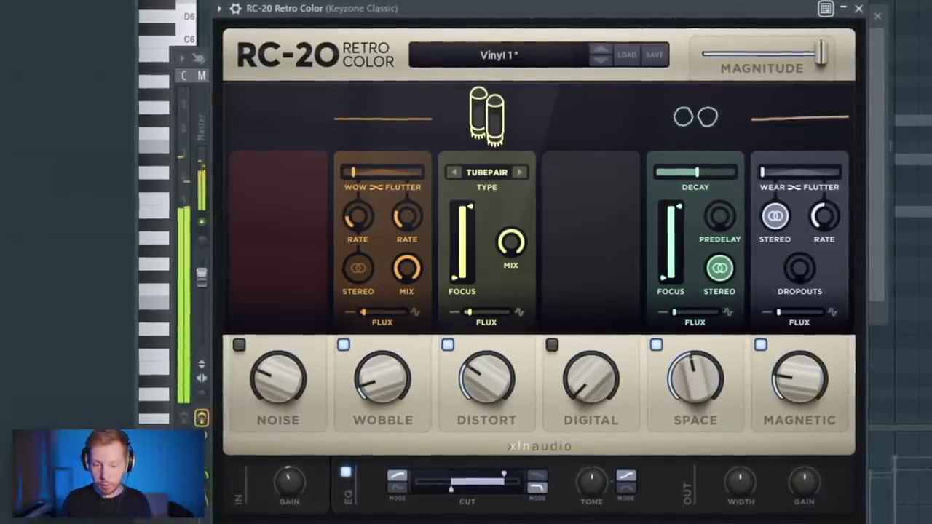
pyautogui.moveTo(746, 479); pyautogui.dragTo(760, 450)
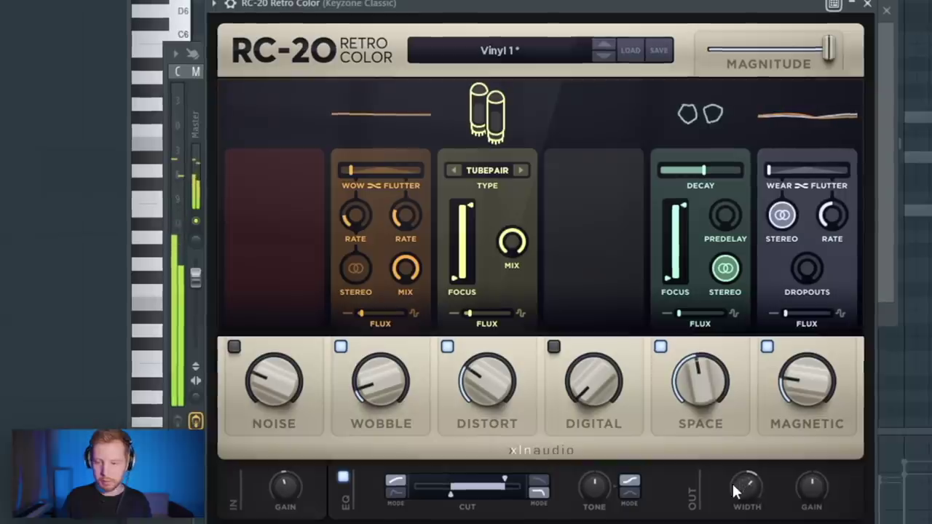
pyautogui.click(872, 3)
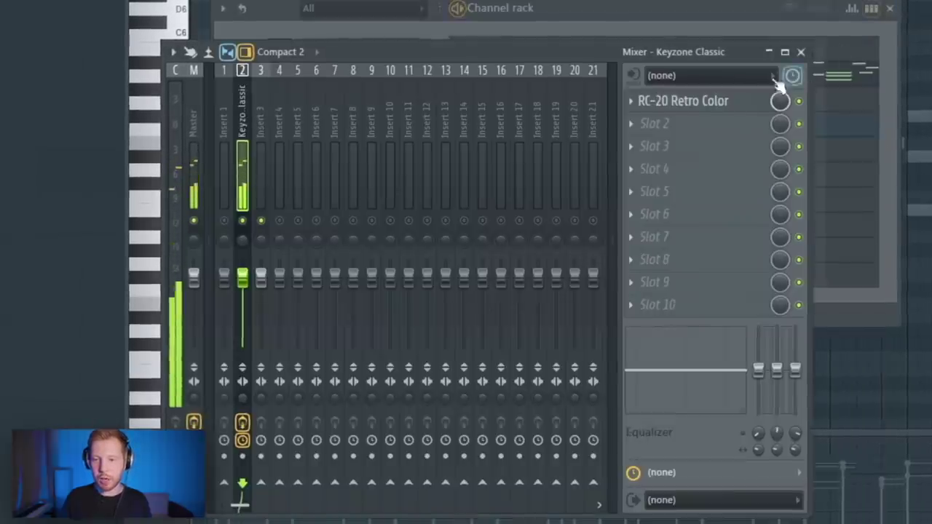
# - Load A1StereoControl into slot 2 of the Keyzone Classic mixer track
pyautogui.click(678, 129)
pyautogui.click(423, 2)
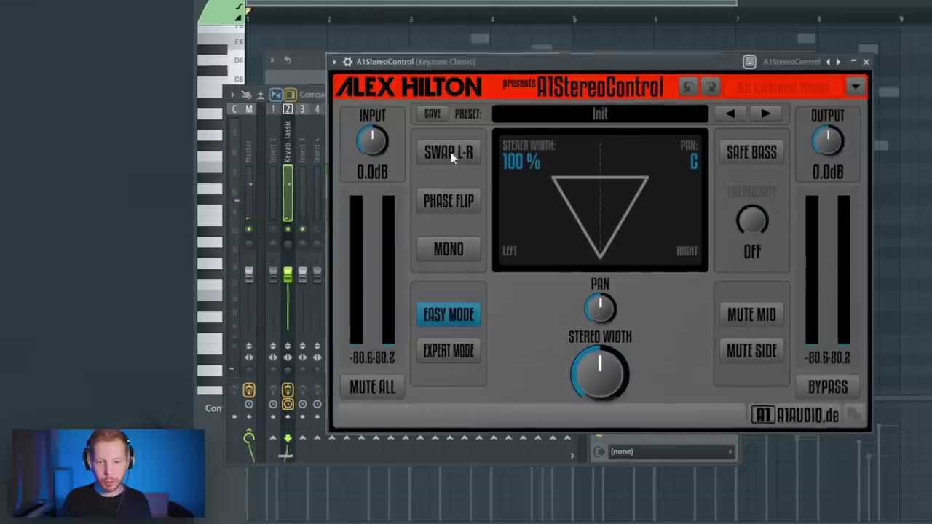
# - Turn on Safe Bass in A1StereoControl and adjust its frequency during playback
pyautogui.click(756, 151)
pyautogui.press('space')
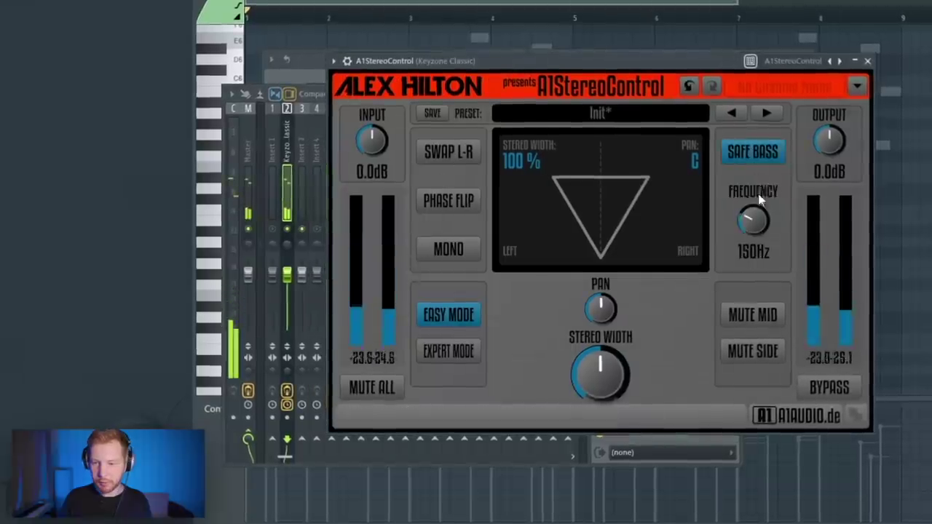
pyautogui.moveTo(756, 219)
pyautogui.mouseDown()
pyautogui.moveTo(757, 179)
pyautogui.moveTo(757, 230)
pyautogui.mouseUp()
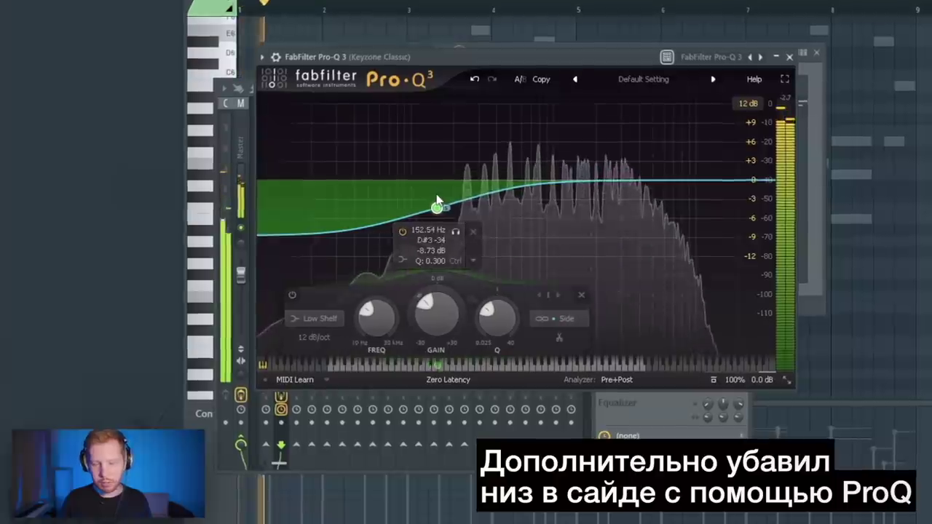
# - Cut the melody's side-channel lows by about 9 dB with a Pro-Q 3 low shelf around 150 Hz and check playback
pyautogui.moveTo(435, 184); pyautogui.dragTo(442, 211)
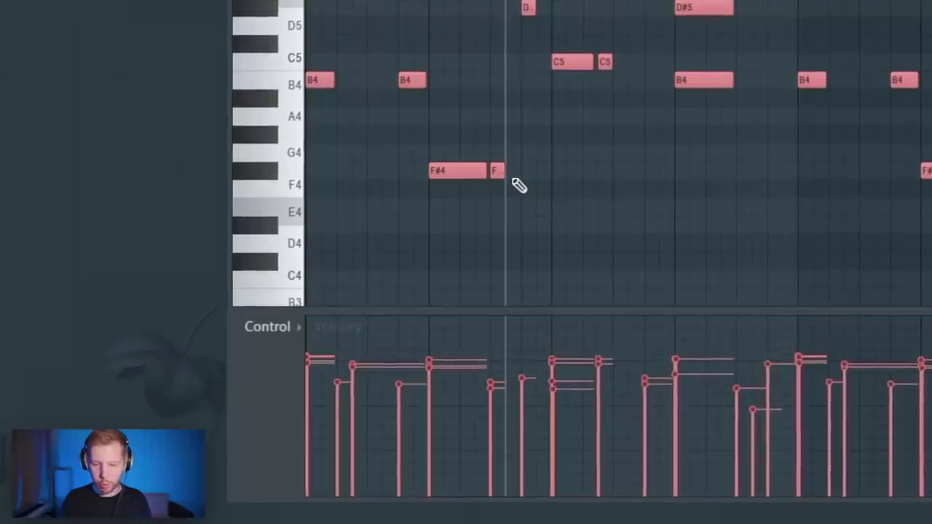
pyautogui.press('space')
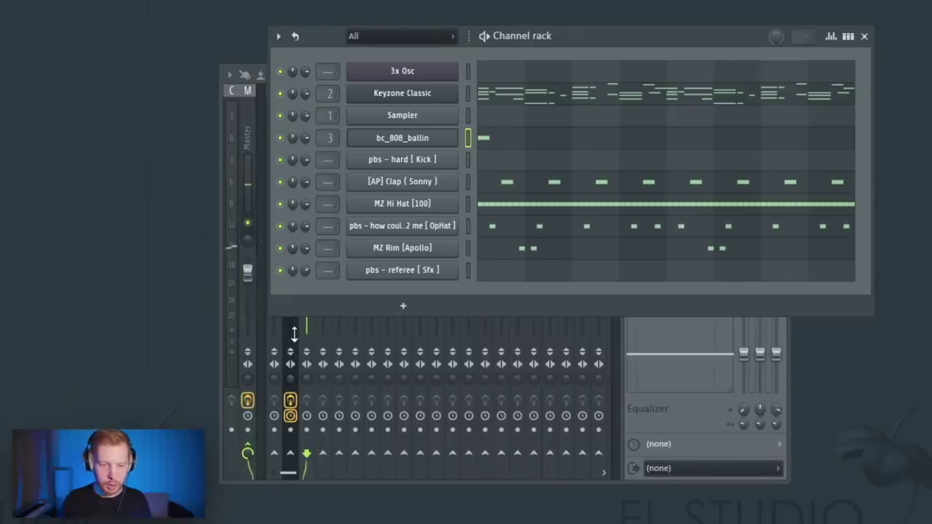
# - Load Little Radiator onto the bc_808_ballin mixer track and adjust its Heat
pyautogui.click(295, 335)
pyautogui.click(304, 144)
pyautogui.click(695, 138)
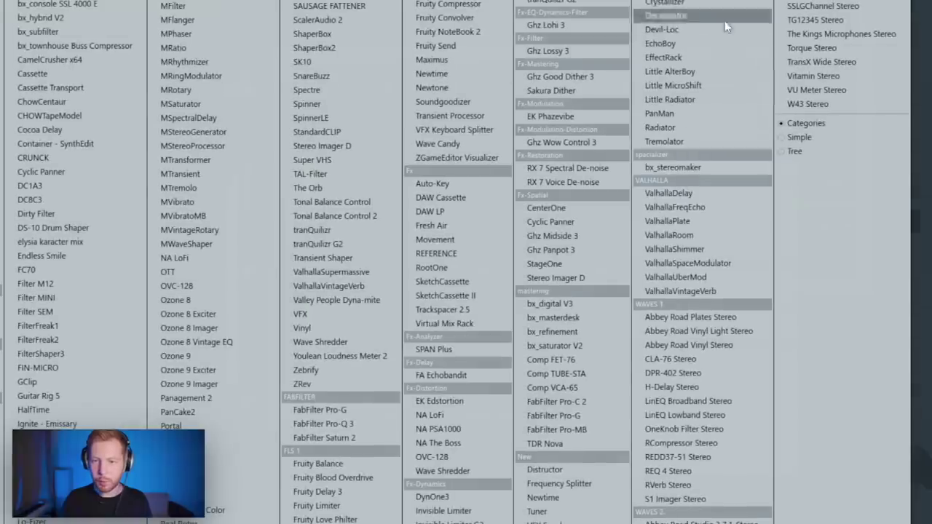
pyautogui.click(674, 99)
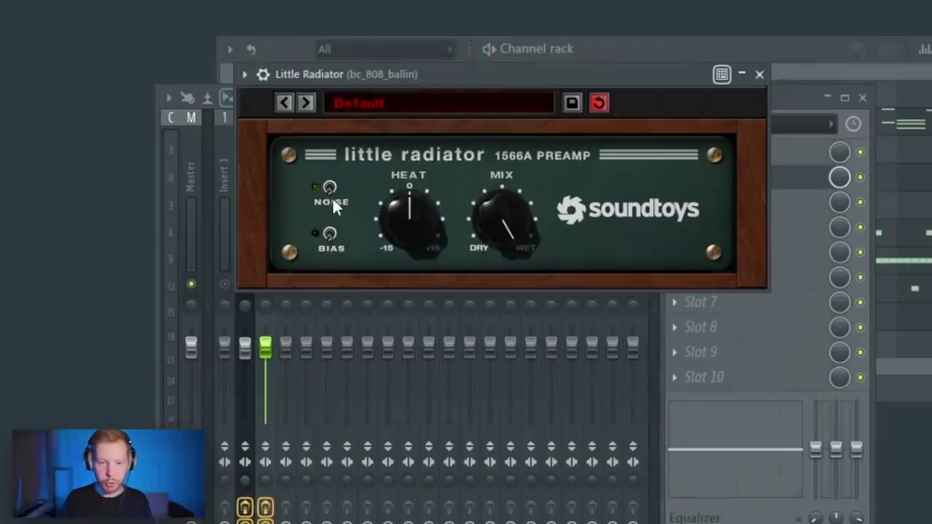
pyautogui.moveTo(408, 230); pyautogui.dragTo(409, 236)
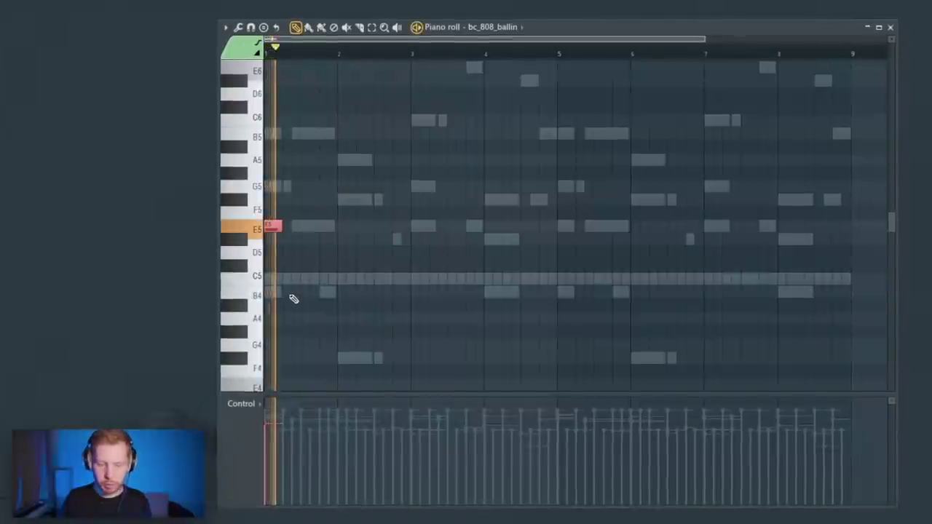
# - Write the bc_808_ballin bassline in bars 1–4 with E5, B4, B4, C5, G5, G5 and F#5, and repeat it in bars 5–8
pyautogui.press('space')
pyautogui.press('space')
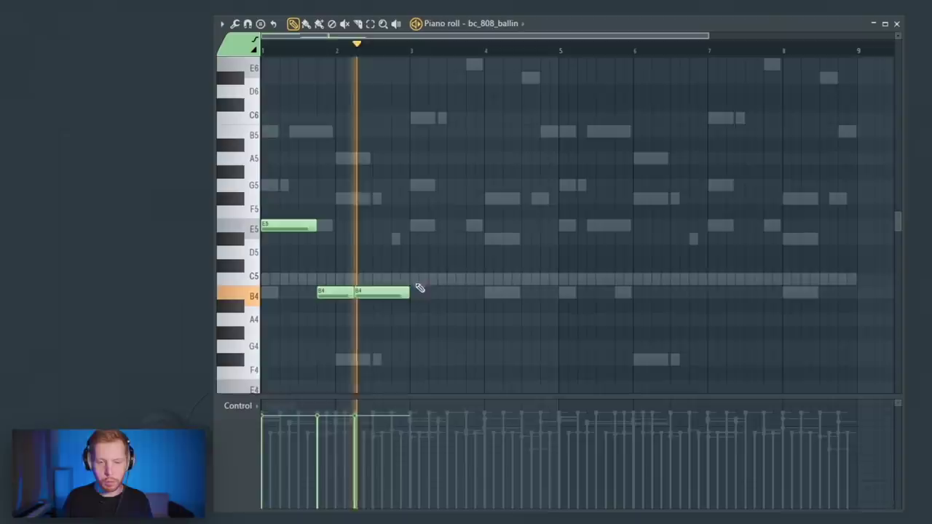
pyautogui.click(416, 282)
pyautogui.moveTo(517, 191); pyautogui.dragTo(497, 192)
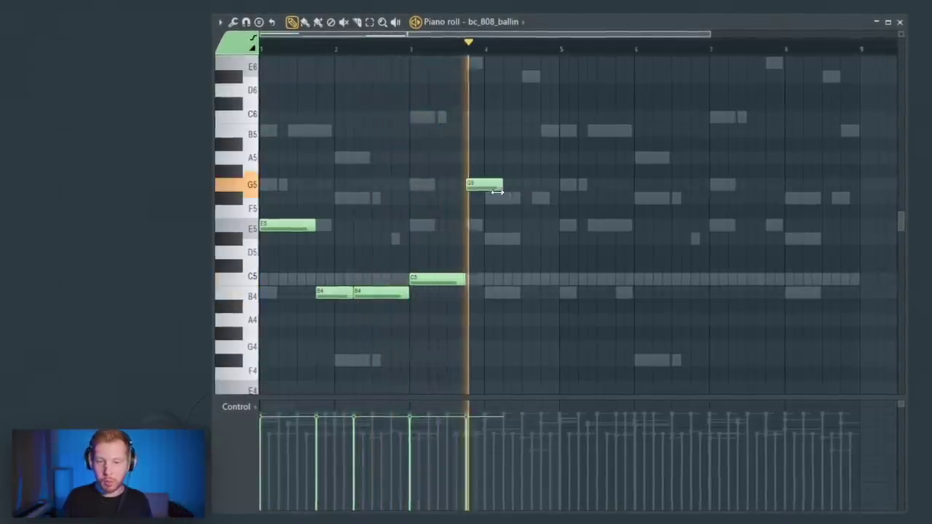
pyautogui.click(509, 185)
pyautogui.press('space')
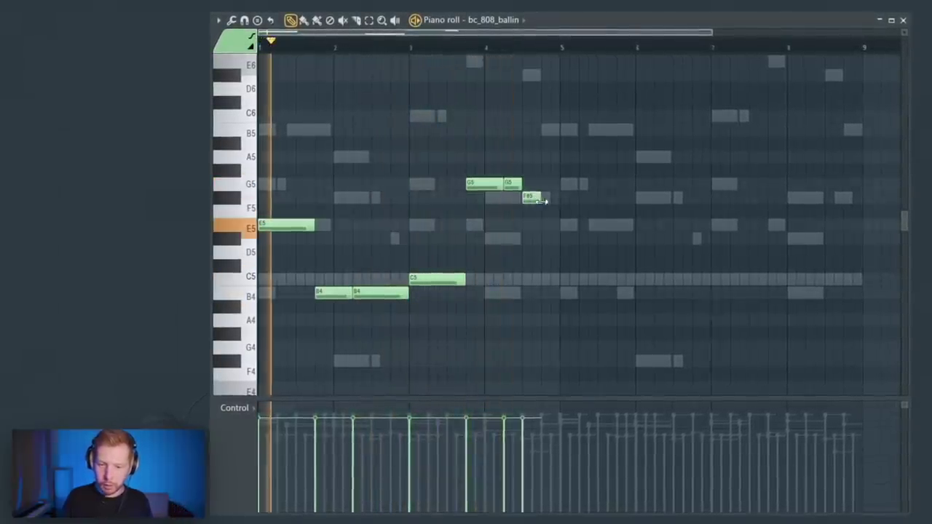
pyautogui.press('space')
pyautogui.press('F9')
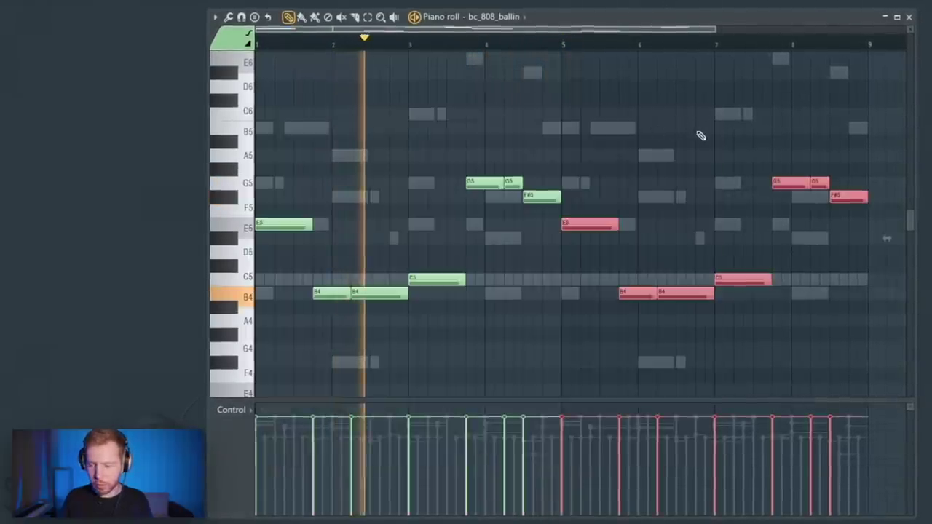
# - Rework the bassline's bar 8 ending with F#5, B6, F#6 and B5 notes, and close the 808's piano roll
pyautogui.hscroll(3, 701, 136)
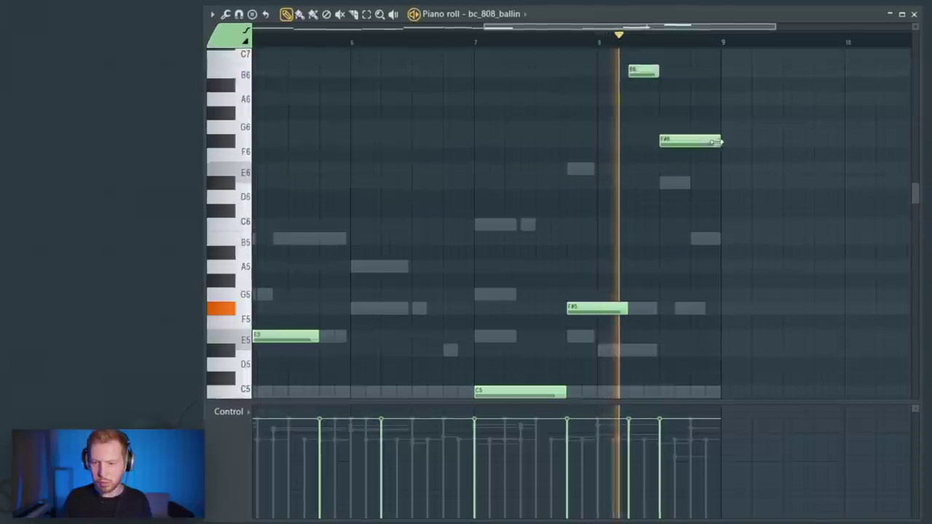
pyautogui.moveTo(718, 140); pyautogui.dragTo(683, 140)
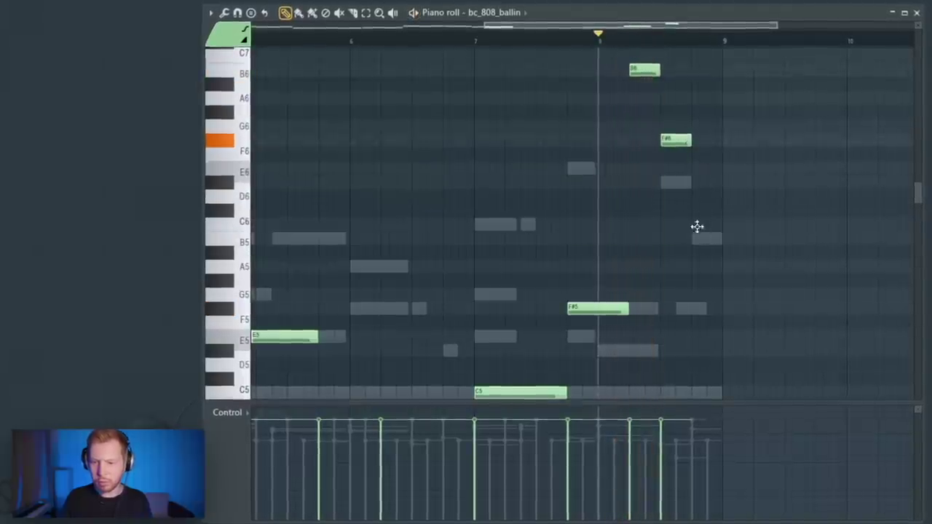
pyautogui.moveTo(706, 231); pyautogui.dragTo(708, 244)
pyautogui.press('space')
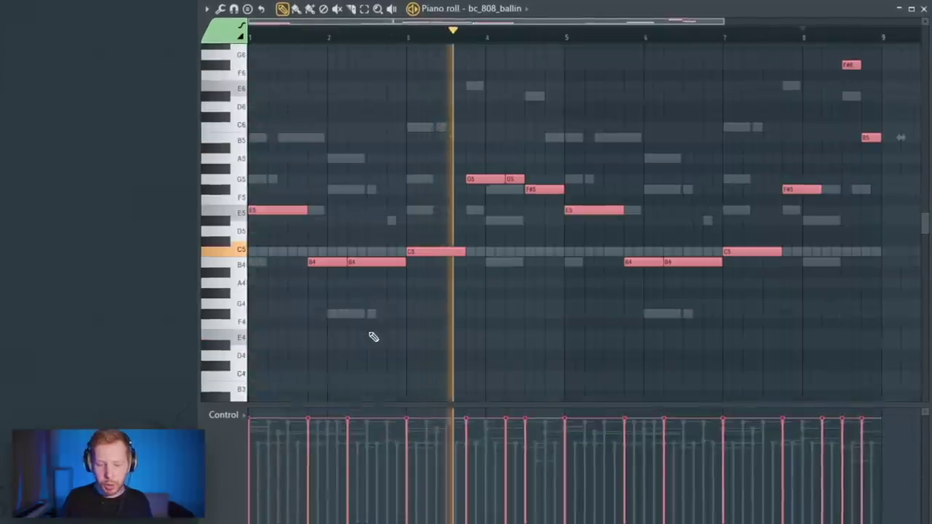
pyautogui.click(925, 8)
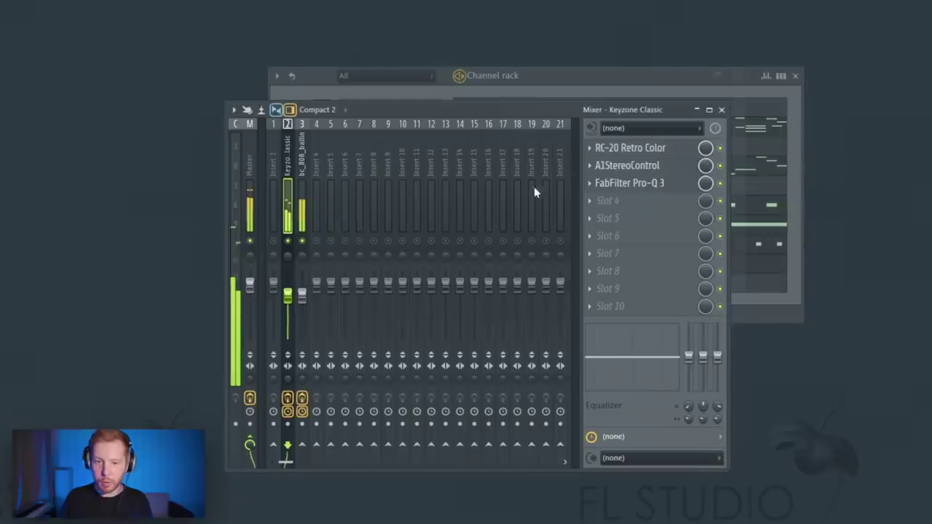
# - Build the pbs - hard [ Kick ] pattern from the 808 line's rhythm, limiting its notes to a single pitch
pyautogui.click(665, 95)
pyautogui.click(468, 187)
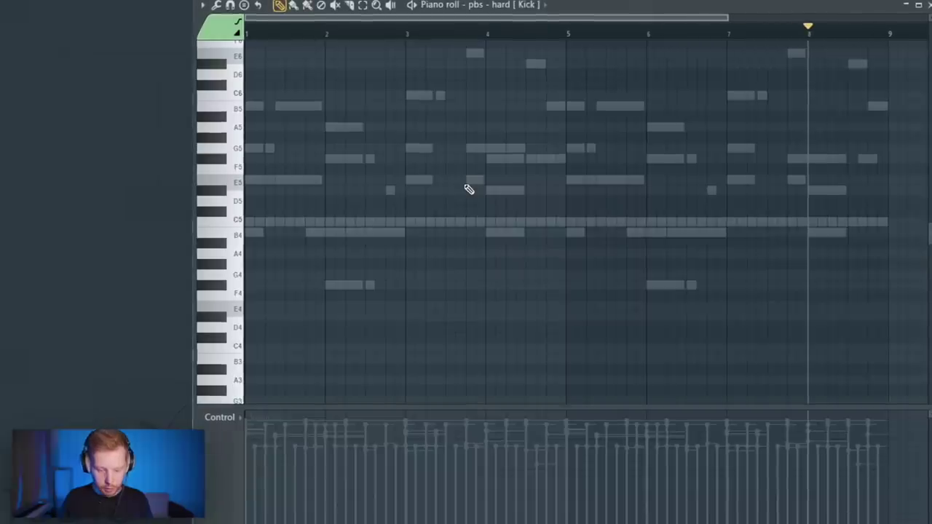
pyautogui.hotkey('alt', 'k')
pyautogui.press('Return')
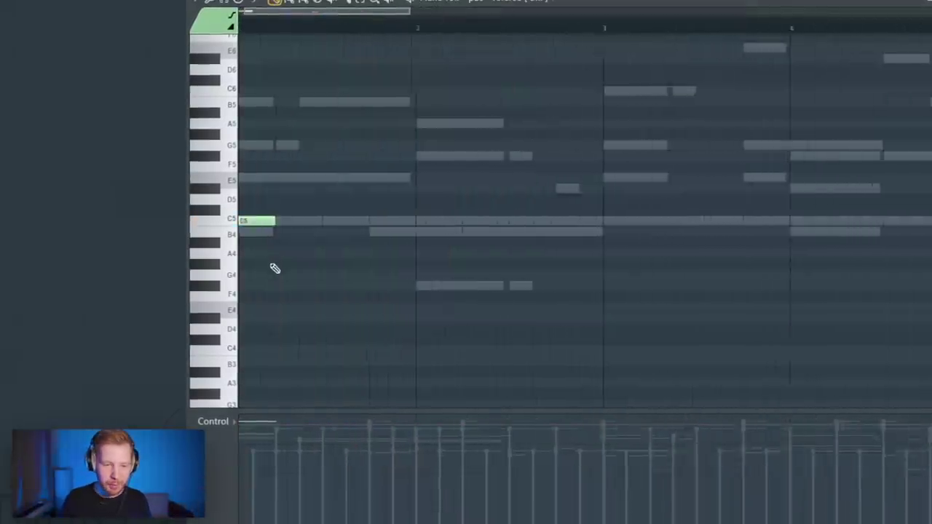
# - Add C5 notes to the pbs - referee [ Sfx ] part at mid-bar 1 and bar 2, lengthening the last to half a bar
pyautogui.scroll(3, 315, 293)
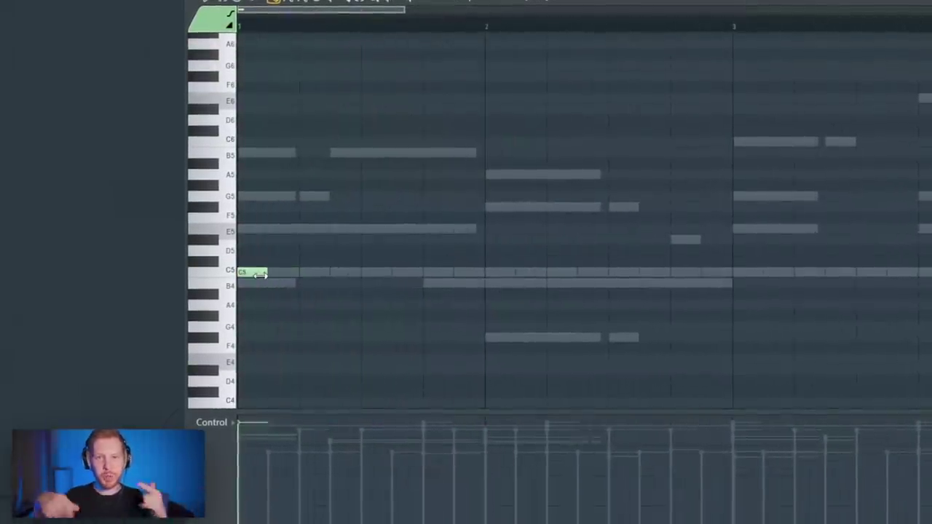
pyautogui.click(364, 271)
pyautogui.press('space')
pyautogui.click(489, 272)
pyautogui.moveTo(515, 272); pyautogui.dragTo(610, 271)
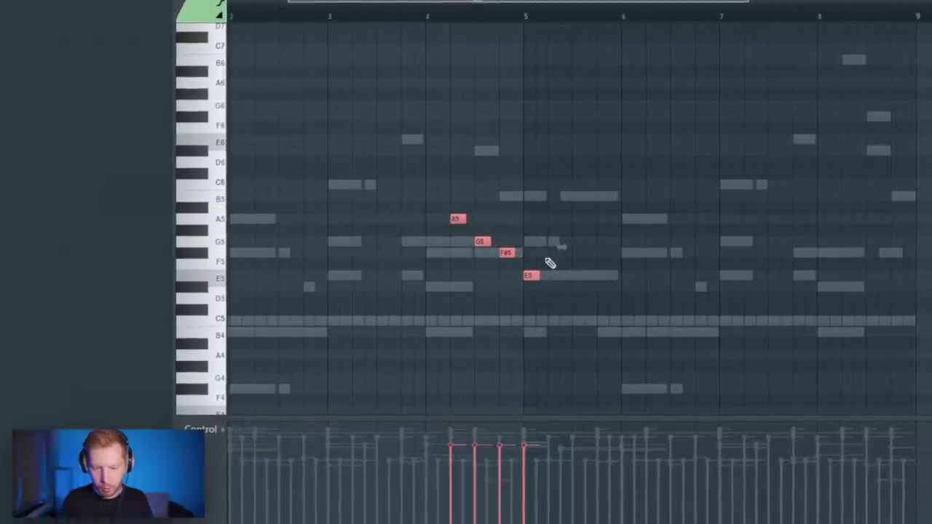
# - Split Pattern 2 by channel and show the playlist
pyautogui.click(433, 13)
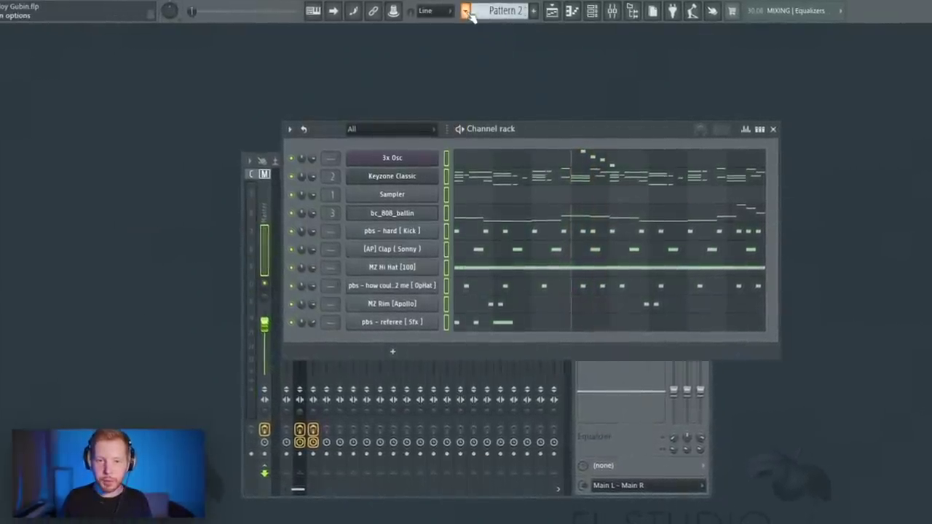
pyautogui.click(465, 11)
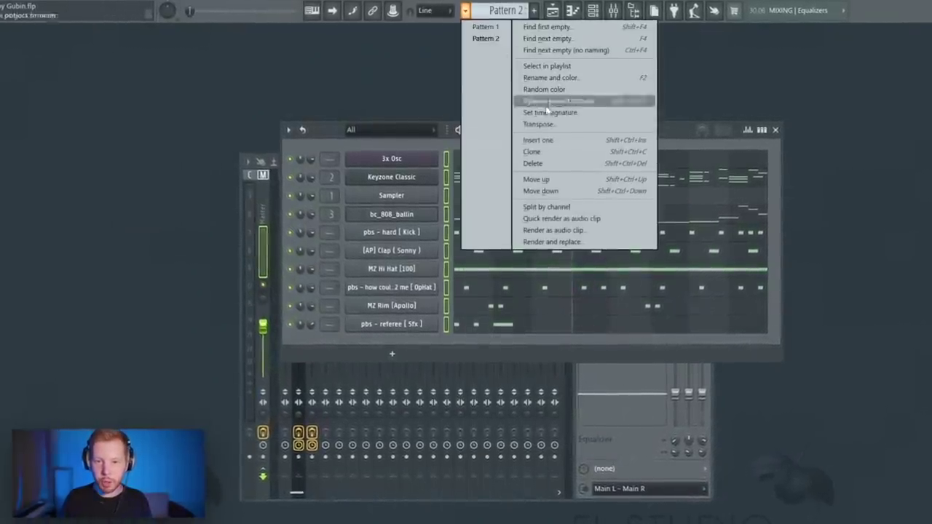
pyautogui.click(532, 206)
pyautogui.press('F5')
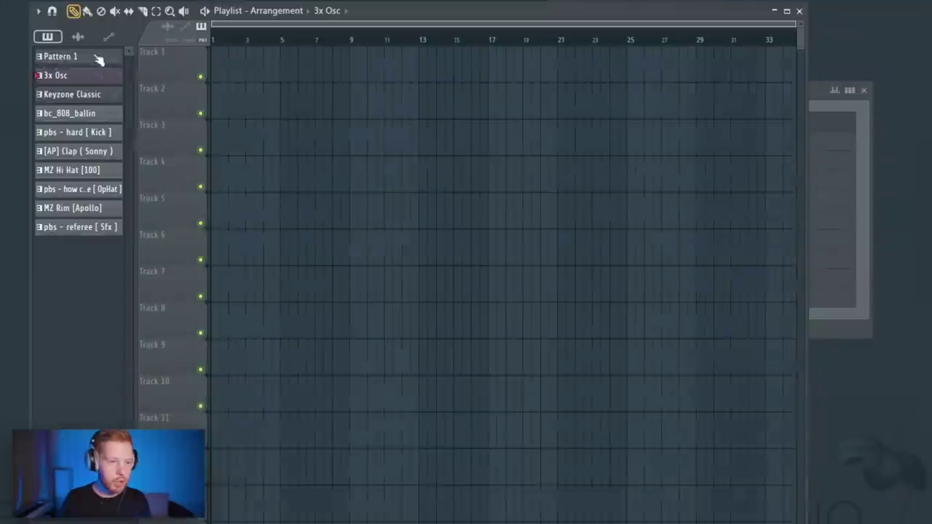
# - Select all split patterns from 3x Osc to pbs - referee [ Sfx ] and place them on Tracks 2–10 at bar 1
pyautogui.click(98, 58)
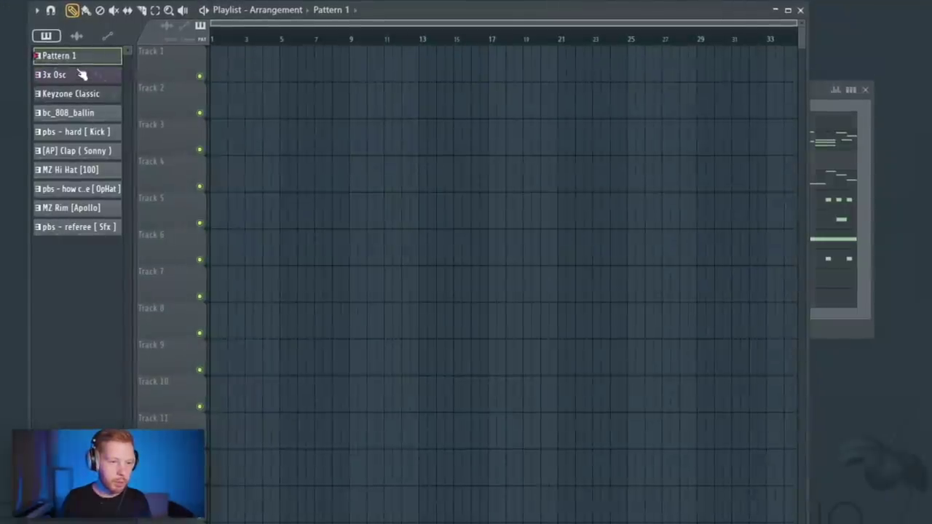
pyautogui.click(82, 75)
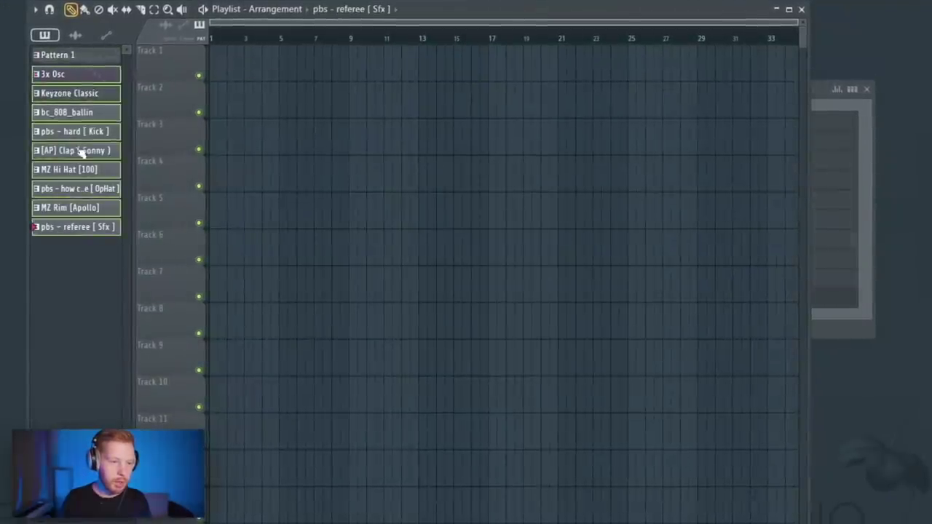
pyautogui.moveTo(77, 82); pyautogui.dragTo(227, 105)
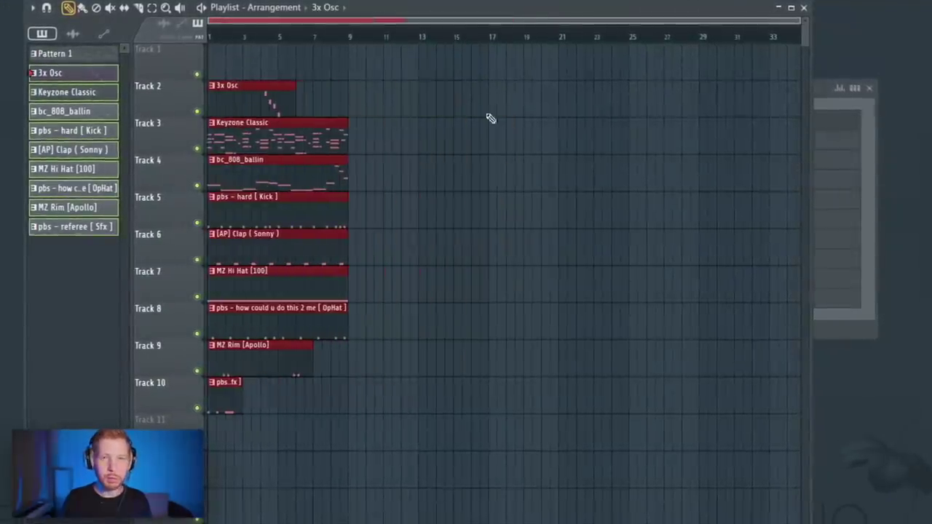
pyautogui.keyDown('ctrl'); pyautogui.click(490, 123); pyautogui.keyUp('ctrl')
# - Move all the playlist clips to bar 9 and place a Keyzone Classic clip at bar 1 on Track 3
pyautogui.keyDown('ctrl'); pyautogui.scroll(2, 467, 268); pyautogui.keyUp('ctrl')
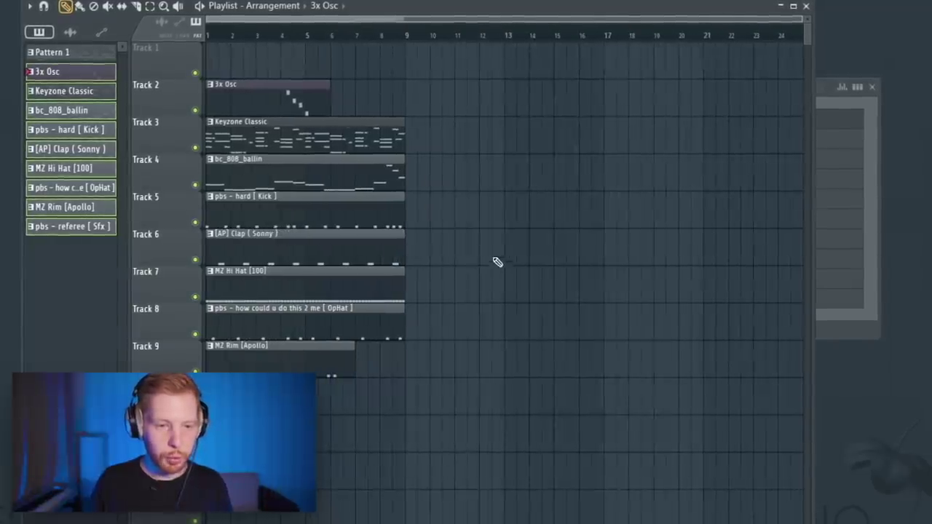
pyautogui.moveTo(257, 299); pyautogui.dragTo(454, 299)
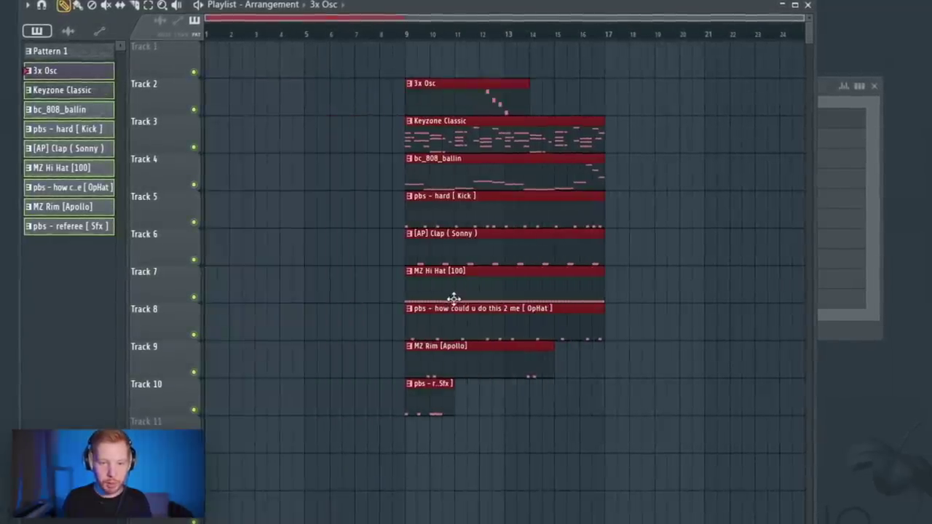
pyautogui.hotkey('ctrl', 'd')
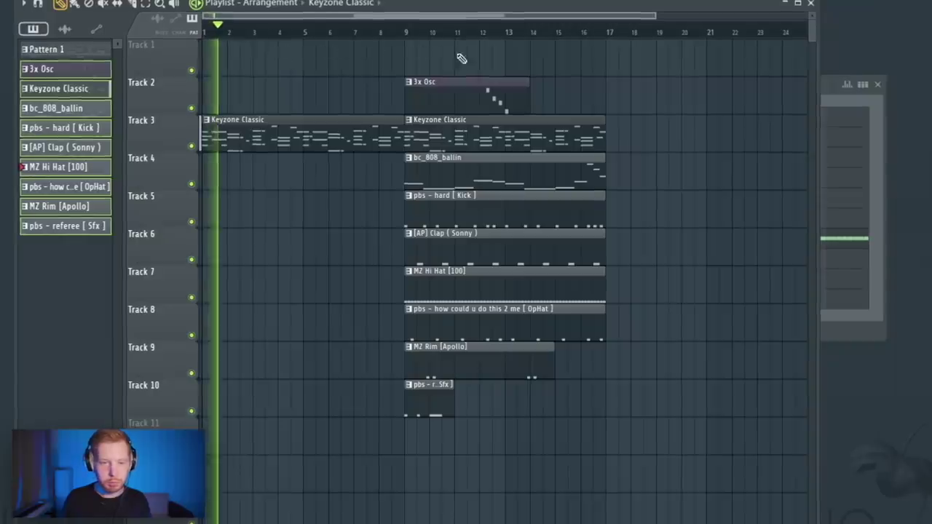
# - Copy the melody, 808 and drum clips on Tracks 3–9 from bar 9 to bar 17
pyautogui.keyDown('shift'); pyautogui.moveTo(448, 362); pyautogui.dragTo(650, 362); pyautogui.keyUp('shift')
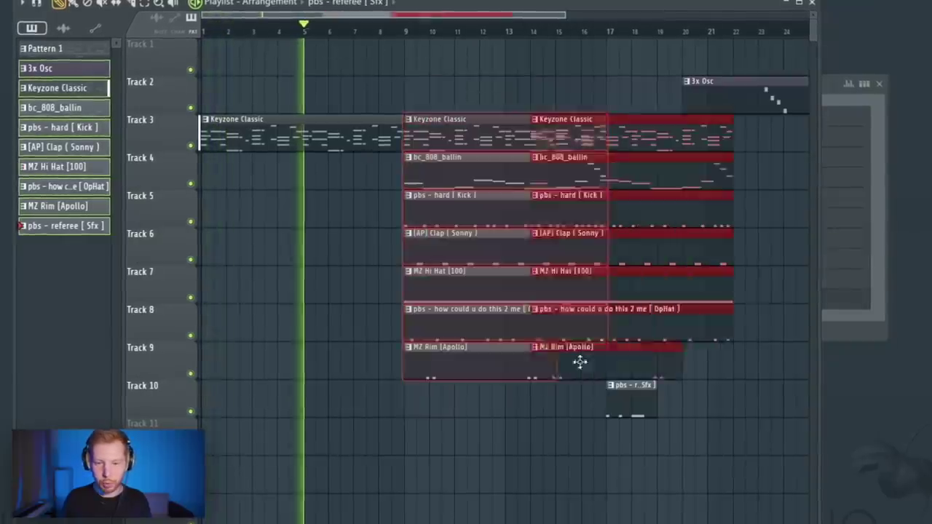
pyautogui.hscroll(5, 314, 265)
pyautogui.keyDown('ctrl'); pyautogui.click(697, 406); pyautogui.keyUp('ctrl')
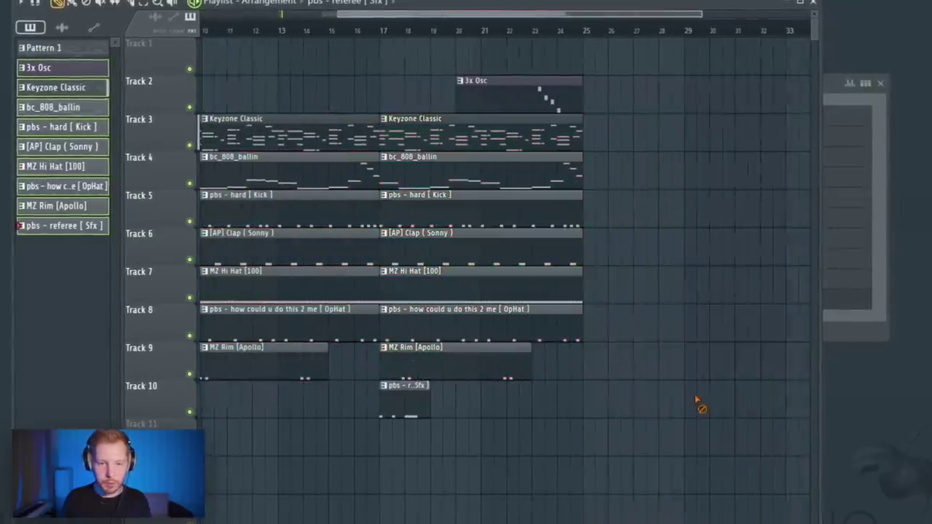
# - Trim the starts of the second section's 808 and drum clips to bar 19, leaving a short 808 slice at bar 17
pyautogui.keyDown('ctrl'); pyautogui.scroll(2, 398, 184); pyautogui.keyUp('ctrl')
pyautogui.keyDown('ctrl'); pyautogui.moveTo(399, 184); pyautogui.dragTo(422, 329); pyautogui.keyUp('ctrl')
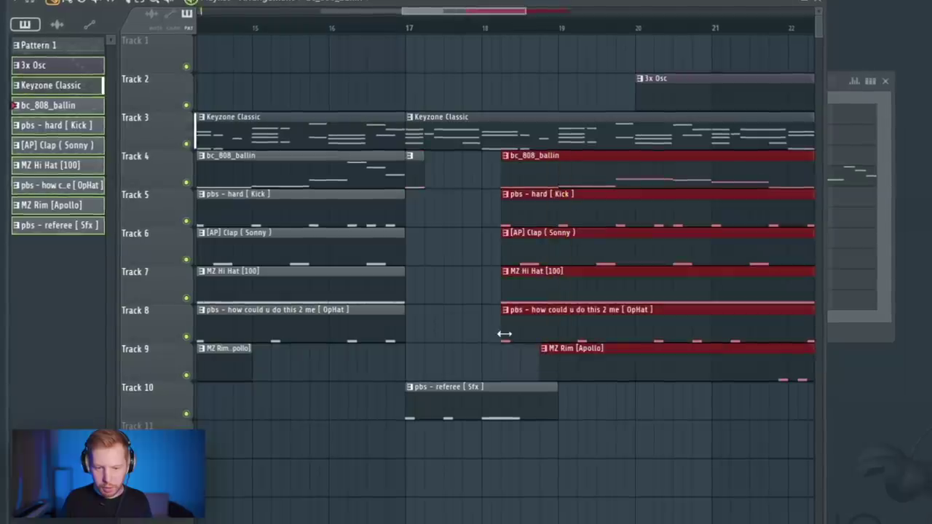
pyautogui.moveTo(504, 334); pyautogui.dragTo(557, 340)
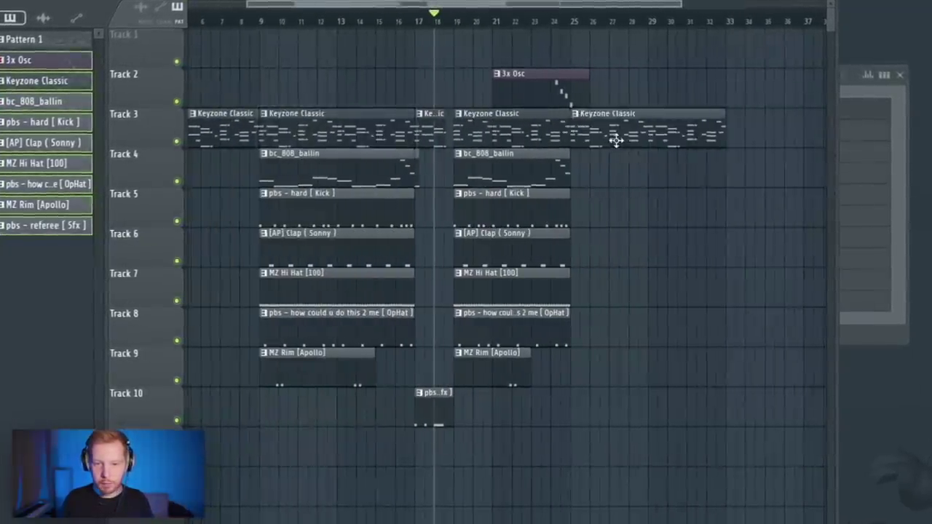
# - Make the Keyzone Classic clip at bar 25 unique and stretch its four chords to double length over eight bars
pyautogui.rightClick(577, 116)
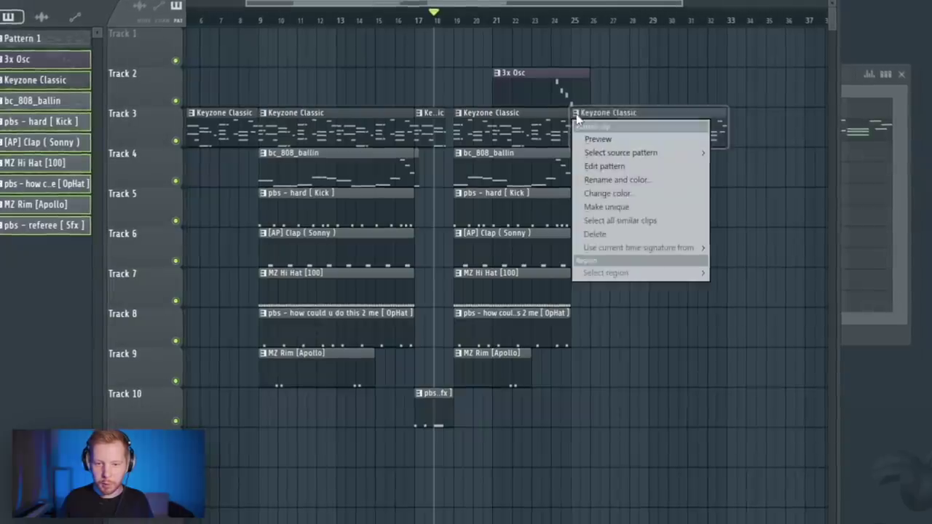
pyautogui.click(613, 208)
pyautogui.doubleClick(648, 136)
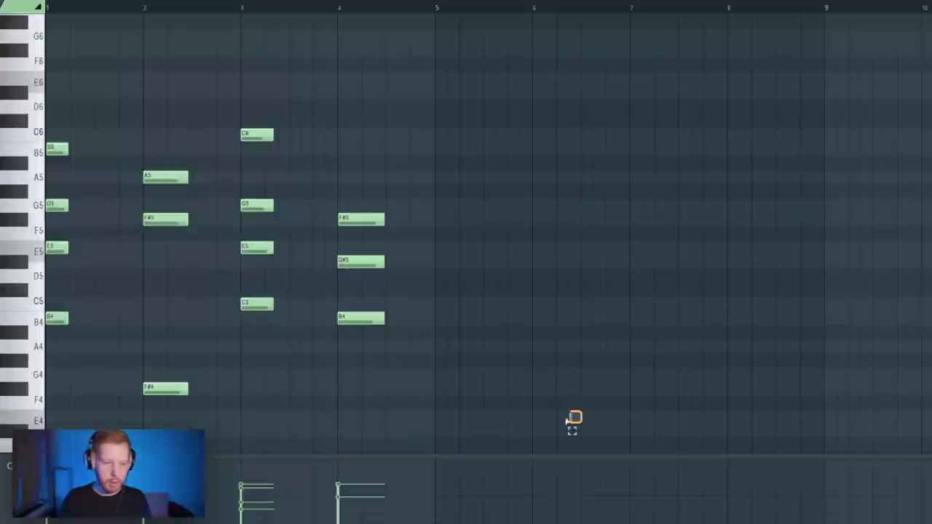
pyautogui.moveTo(573, 422); pyautogui.dragTo(36, 142)
pyautogui.moveTo(405, 261); pyautogui.dragTo(744, 297)
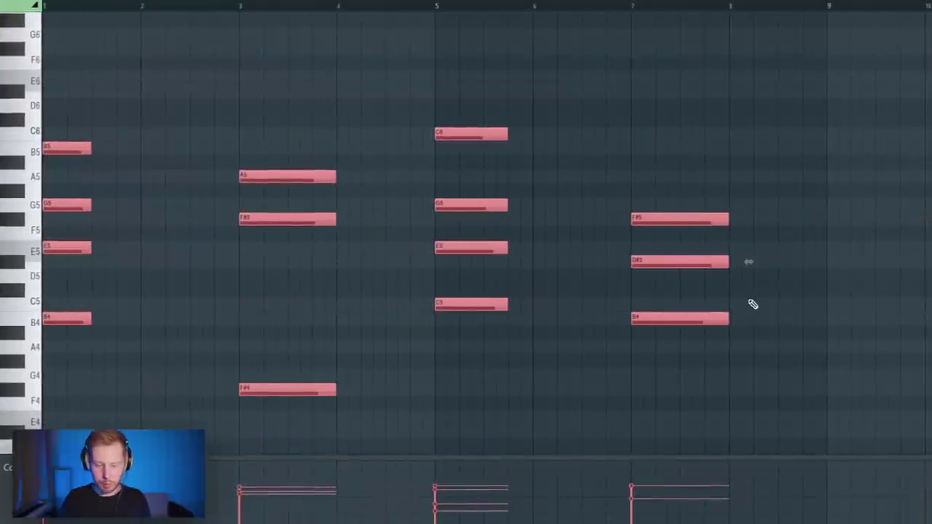
# - Lengthen all the Keyzone Classic #2 chord notes to one and a half bars and transpose them down an octave
pyautogui.moveTo(91, 252); pyautogui.dragTo(190, 259)
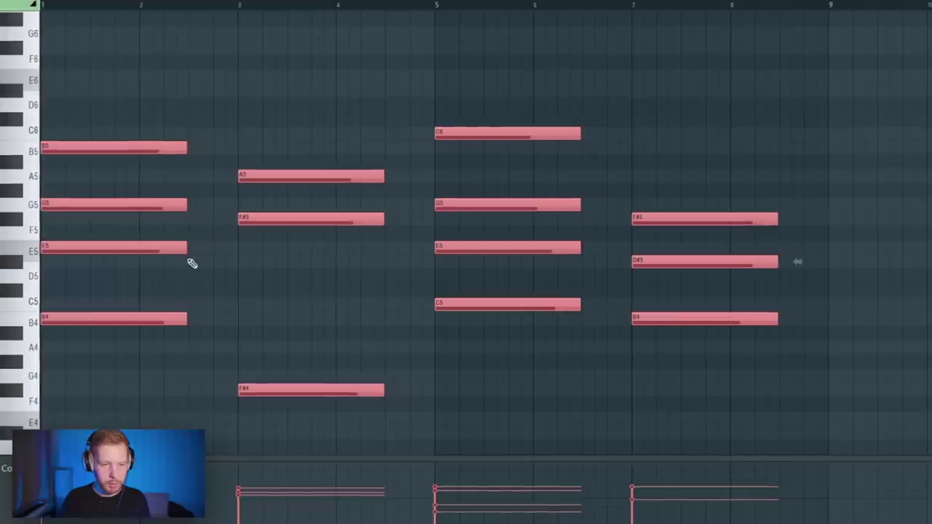
pyautogui.hotkey('ctrl', 'Down')
pyautogui.press('space')
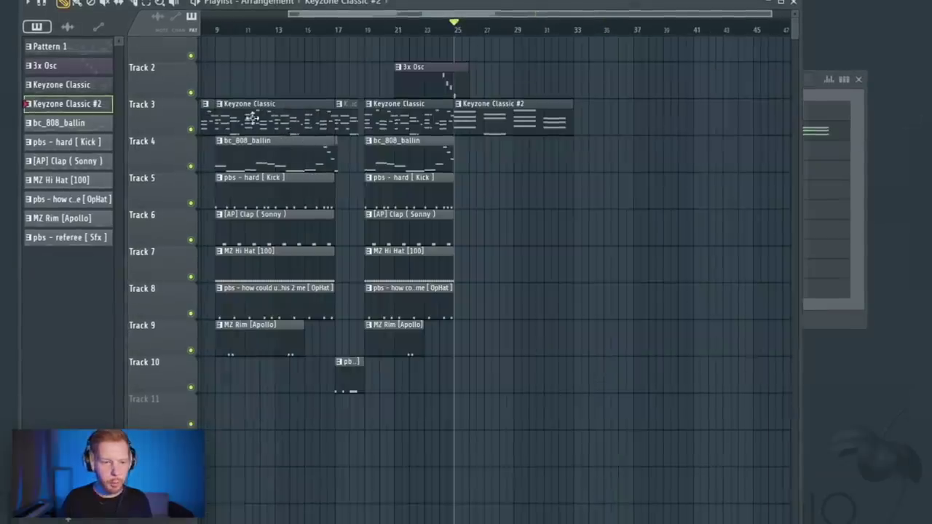
# - Copy a Keyzone Classic melody clip to bar 33 on Track 3 and make it unique
pyautogui.moveTo(252, 117); pyautogui.dragTo(588, 118)
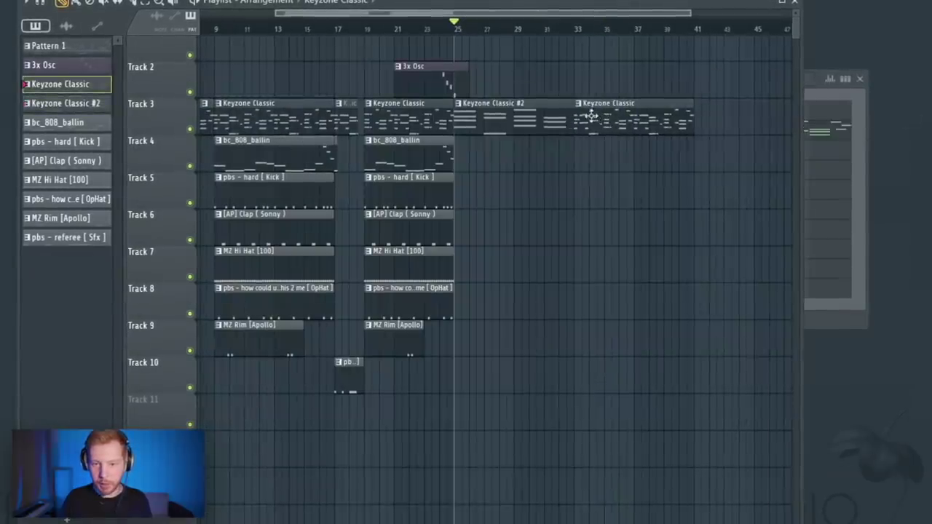
pyautogui.rightClick(583, 113)
pyautogui.click(606, 201)
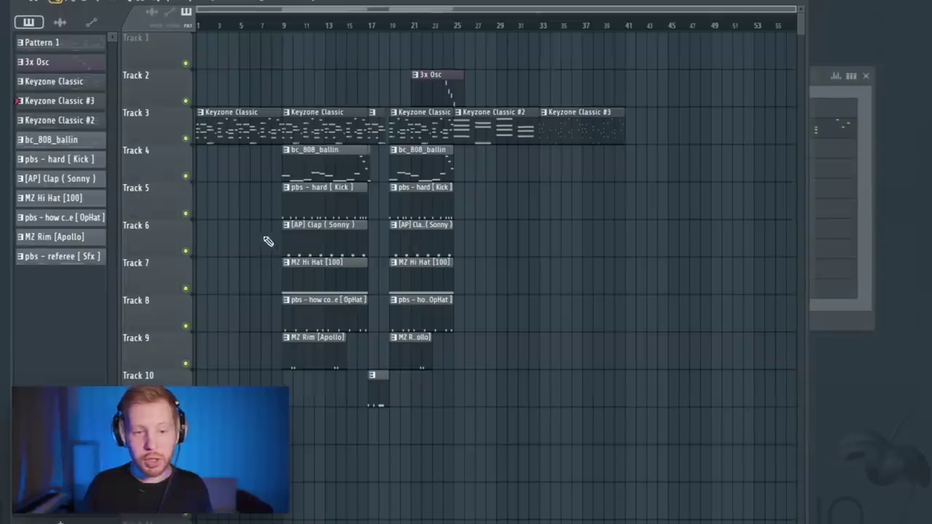
# - Copy the 808 and hi-hat clips to bar 33 on Tracks 4 and 7, and make the hi-hat clip unique
pyautogui.moveTo(320, 175); pyautogui.dragTo(570, 180)
pyautogui.click(540, 30)
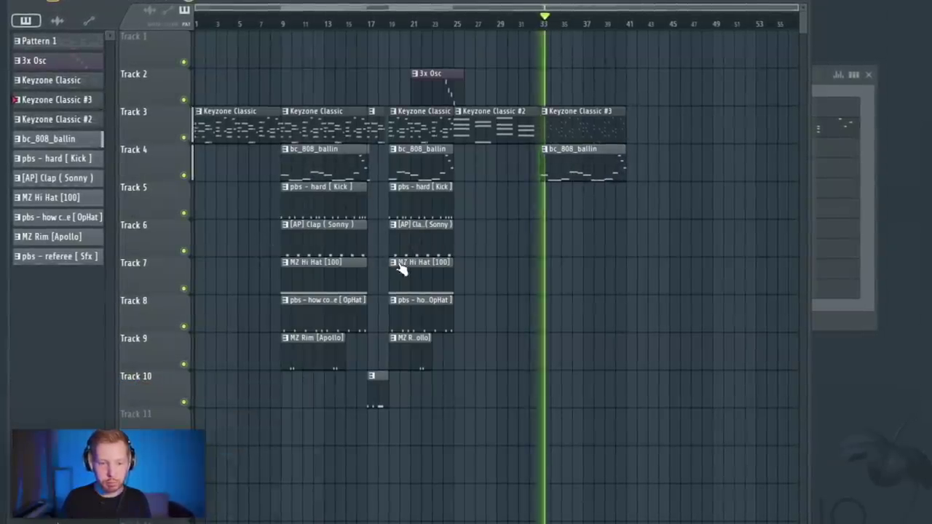
pyautogui.moveTo(322, 281); pyautogui.dragTo(563, 275)
pyautogui.click(551, 266)
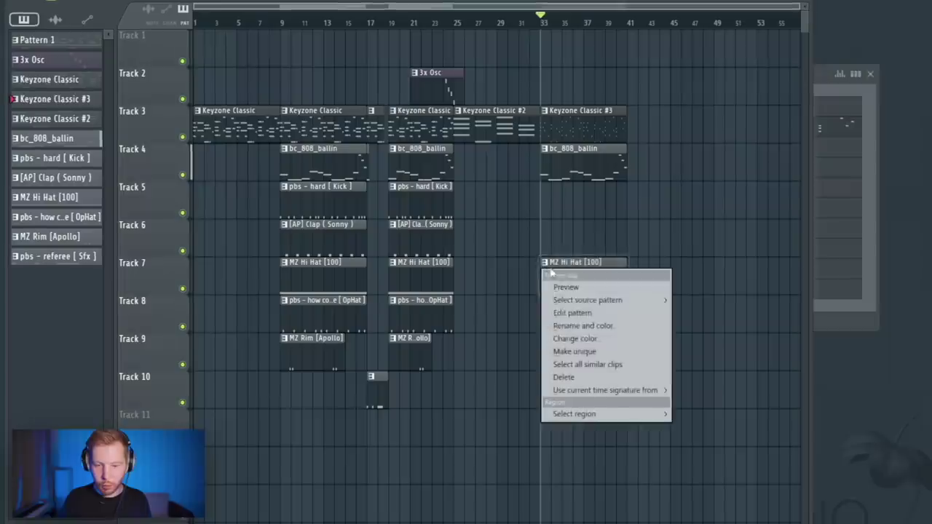
pyautogui.click(581, 353)
# - Rework the unique hi-hat pattern into three spaced pairs of C5 hits plus a run of six, and duplicate it to fill four bars
pyautogui.scroll(2, 581, 351)
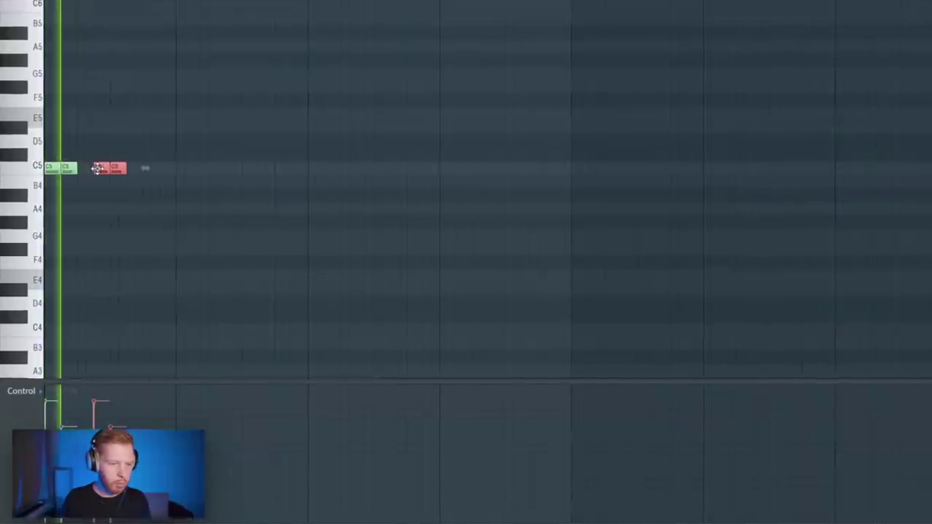
pyautogui.moveTo(158, 170); pyautogui.dragTo(142, 170)
pyautogui.moveTo(207, 172); pyautogui.dragTo(224, 172)
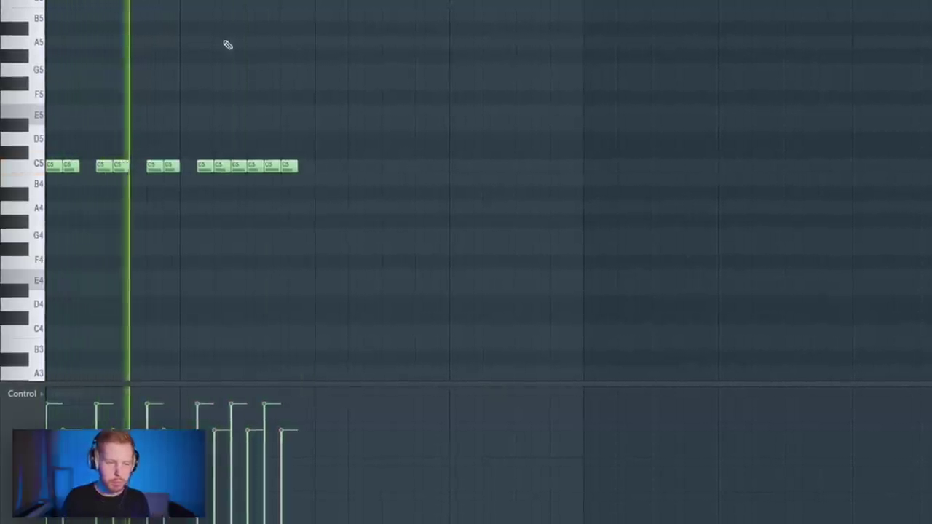
pyautogui.hotkey('ctrl', 'a')
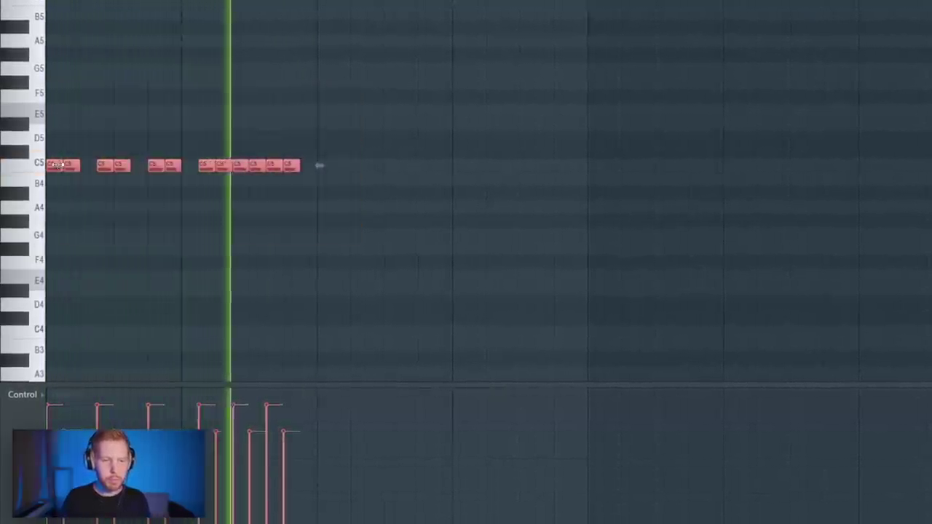
pyautogui.hotkey('ctrl', 'b')
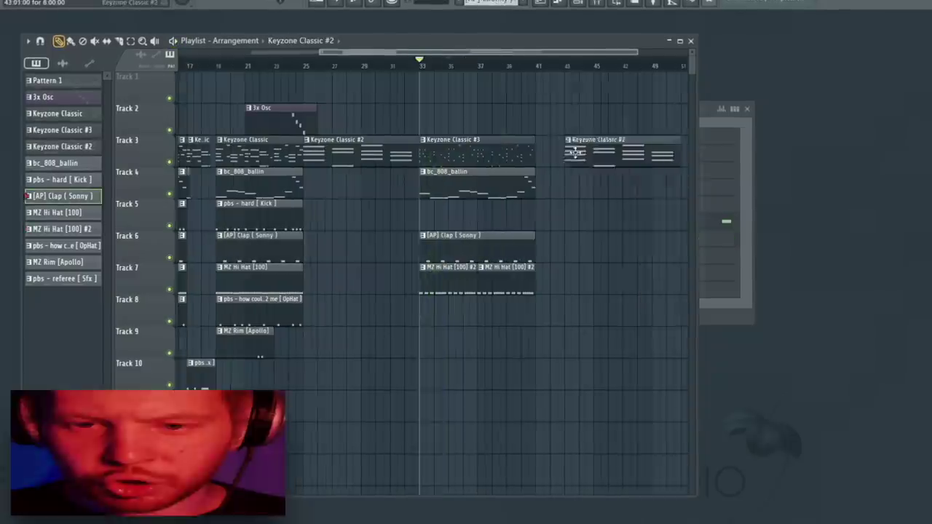
# - Place a Keyzone Classic #2 clip at bar 41 on Track 3, make it unique and open its notes
pyautogui.moveTo(570, 150); pyautogui.dragTo(543, 149)
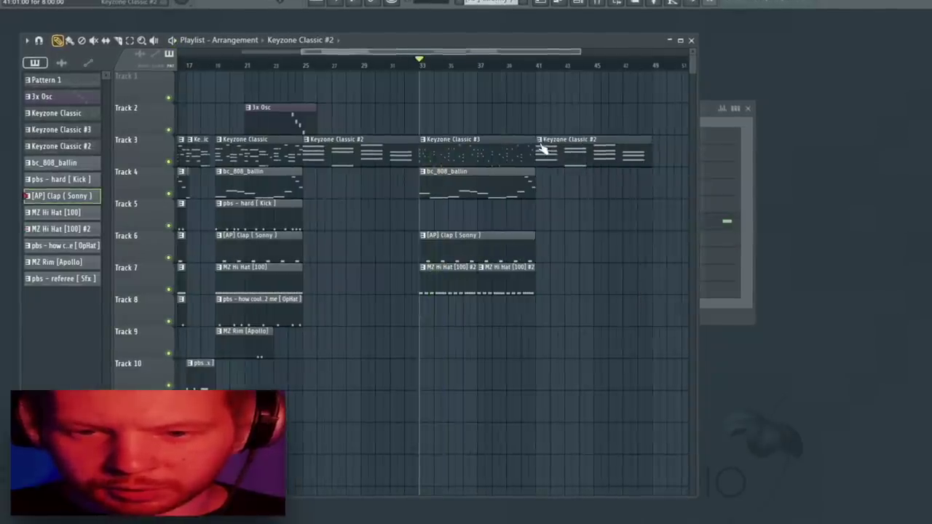
pyautogui.rightClick(543, 149)
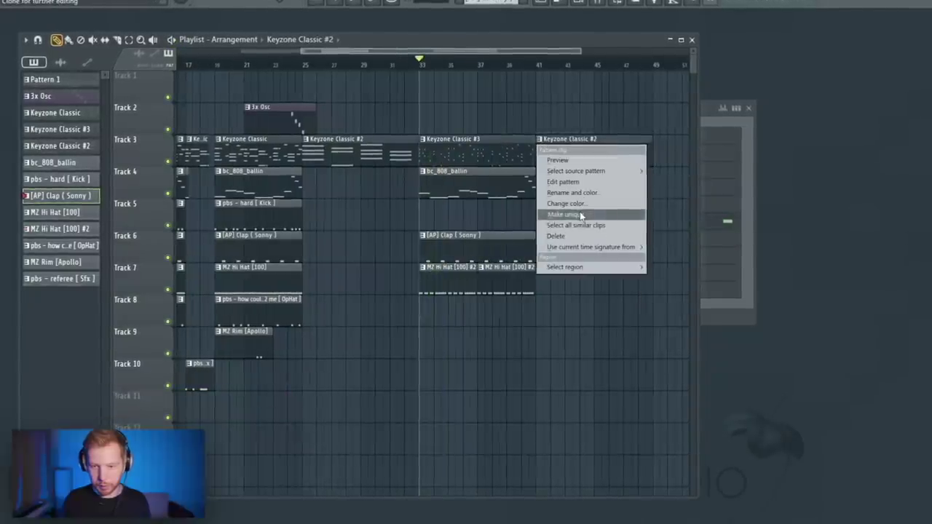
pyautogui.click(578, 214)
pyautogui.doubleClick(579, 156)
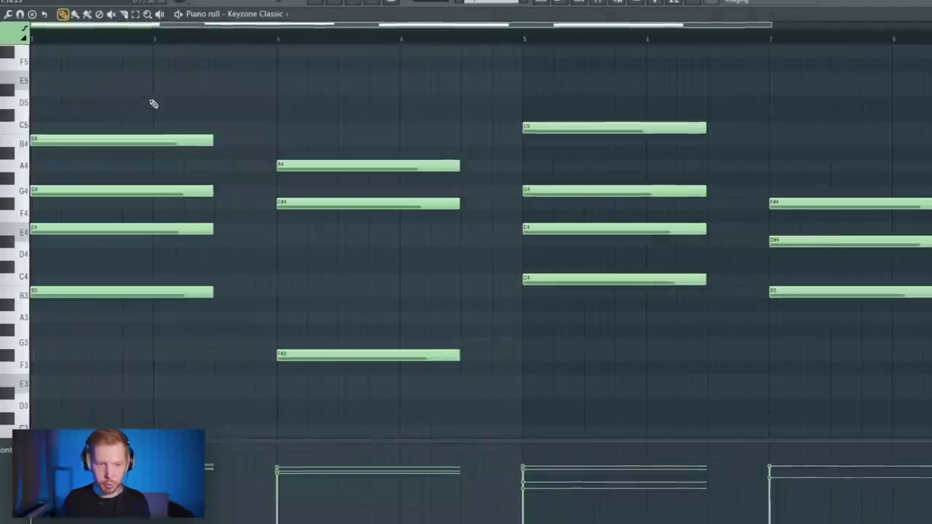
# - Squeeze the four chords to half length so that one starts on each of bars 1 to 4
pyautogui.hotkey('ctrl', 'a')
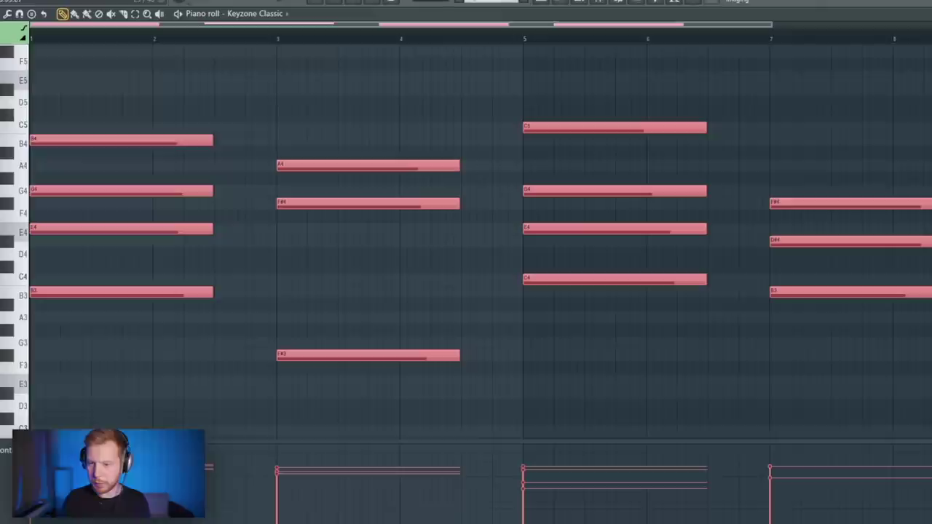
pyautogui.moveTo(931, 277); pyautogui.dragTo(485, 290)
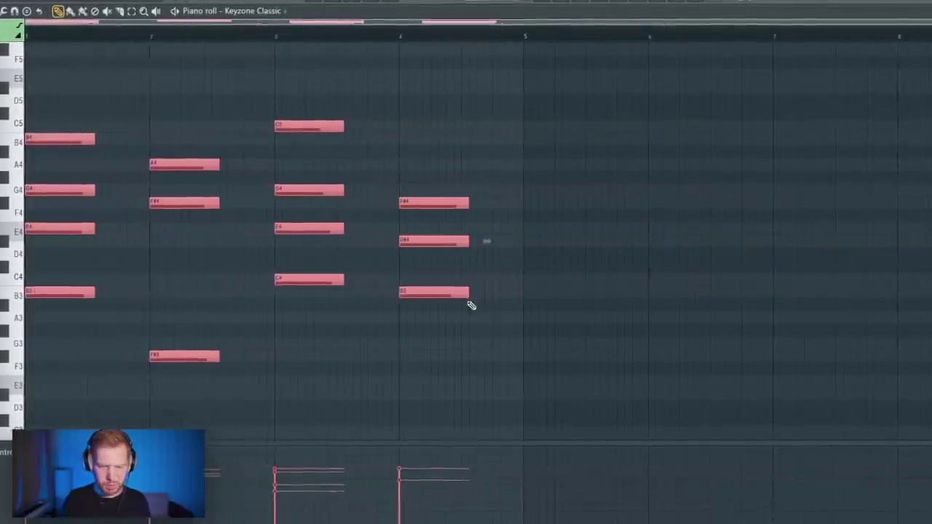
pyautogui.scroll(1, 195, 274)
pyautogui.hotkey('ctrl', 'd')
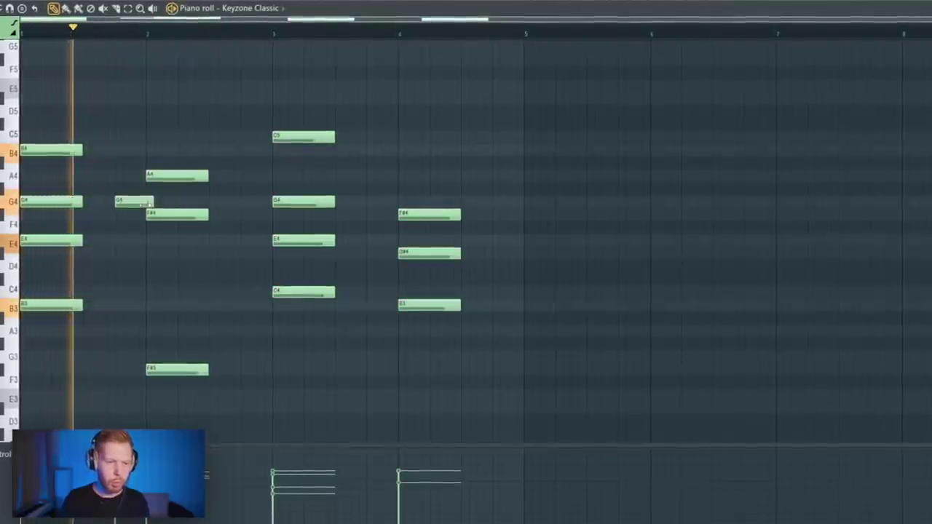
# - Add short G4 notes leading into bars 2 and 3, E5 and B4 notes leading into bar 4, and a B4 to the fourth chord
pyautogui.click(241, 201)
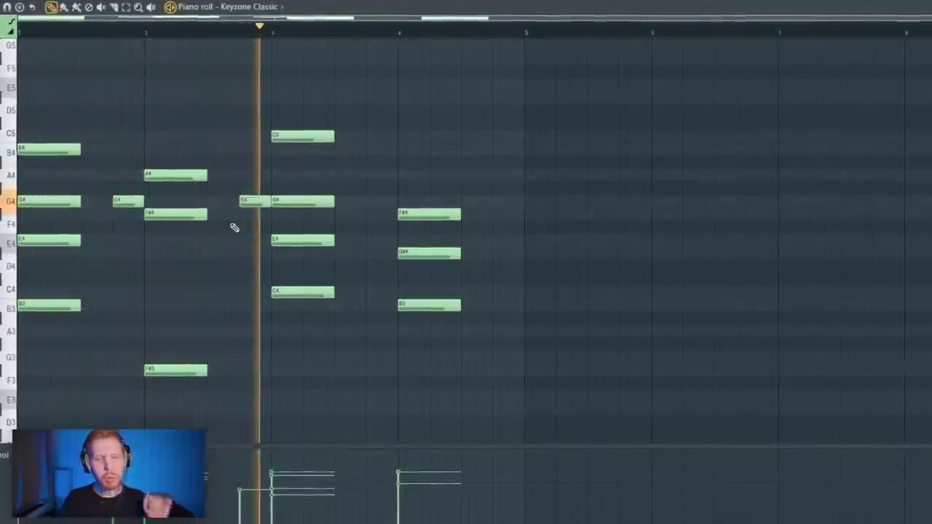
pyautogui.press('space')
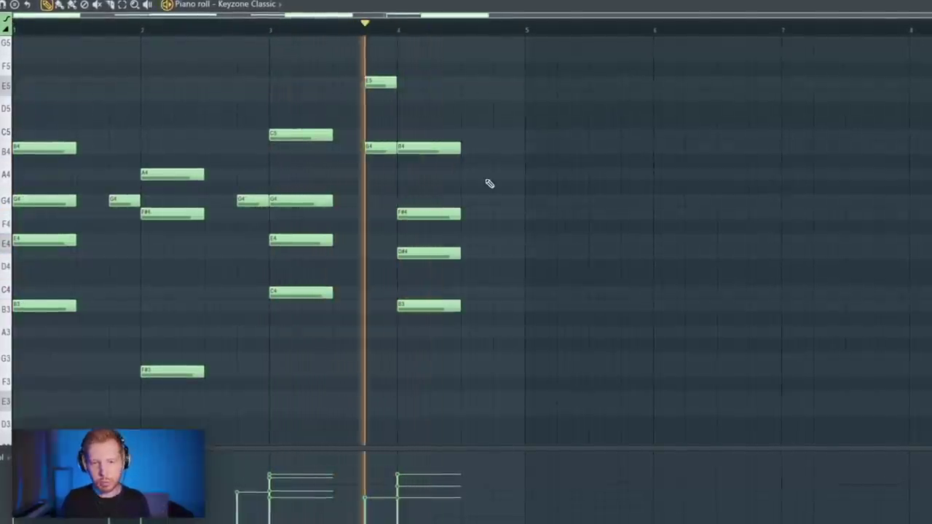
pyautogui.press('space')
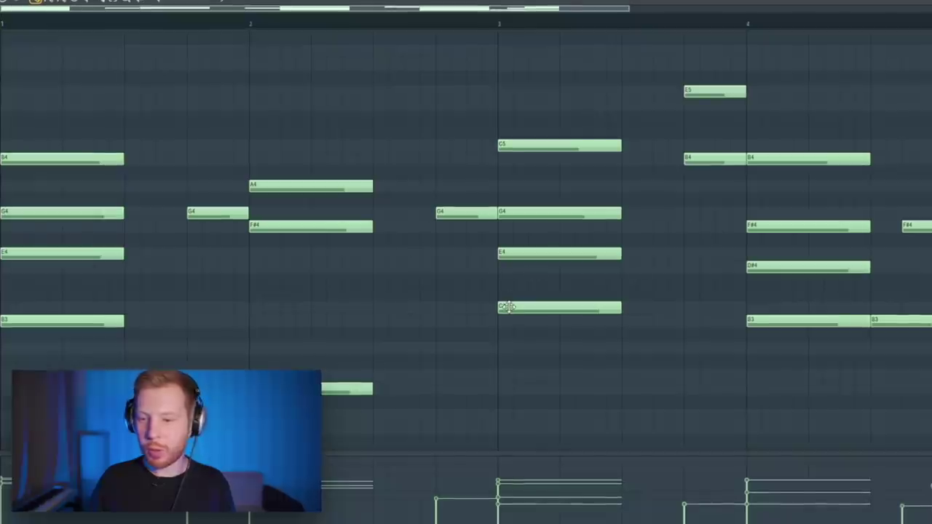
pyautogui.scroll(-4, 214, 283)
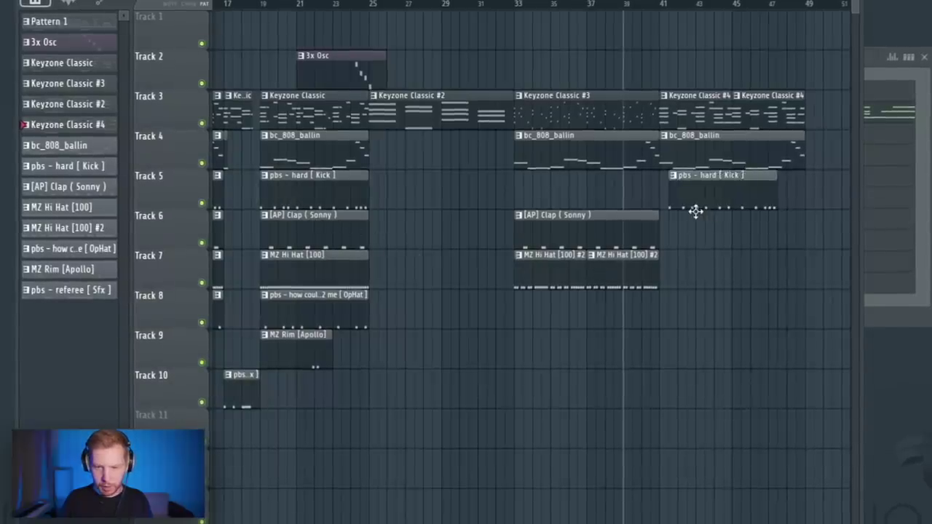
# - Align the kick clip to bar 41 on Track 5 and place a clap clip at bar 41 on Track 6
pyautogui.moveTo(684, 202); pyautogui.dragTo(661, 202)
pyautogui.click(591, 233)
pyautogui.click(667, 233)
pyautogui.click(740, 273)
pyautogui.rightClick(769, 273)
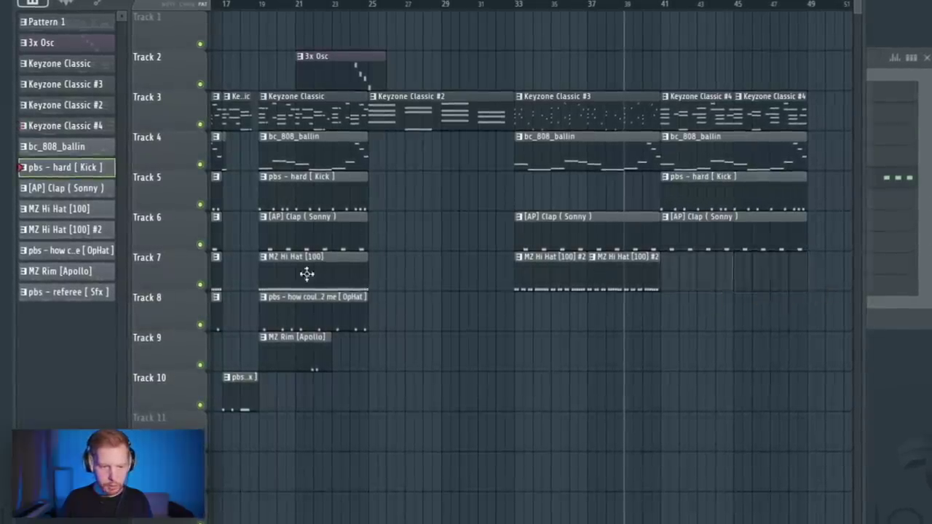
# - Add the hi-hat clip at bar 41 on Track 7 and trim the preceding clap and hi-hat clips back to bar 40
pyautogui.scroll(3, 678, 308)
pyautogui.moveTo(628, 284); pyautogui.dragTo(553, 232)
pyautogui.click(644, 287)
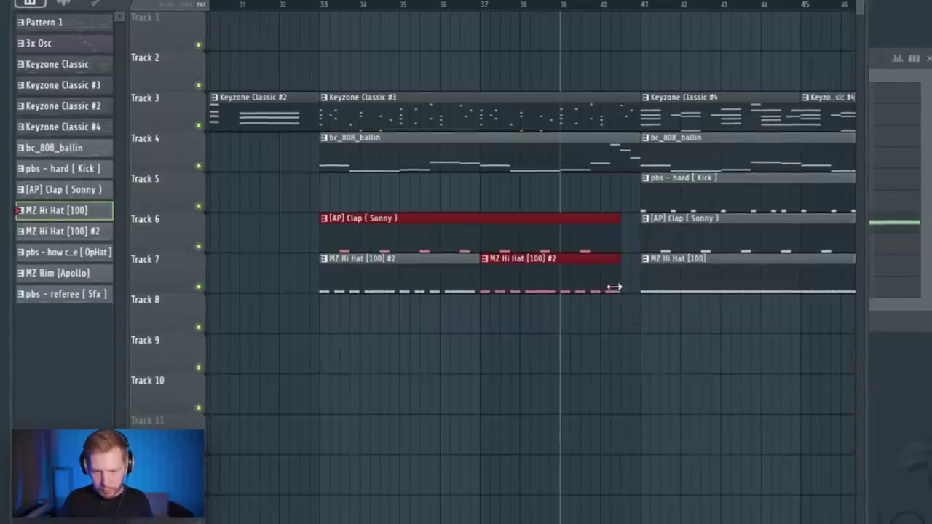
pyautogui.moveTo(593, 291); pyautogui.dragTo(604, 291)
pyautogui.press('space')
pyautogui.keyDown('ctrl'); pyautogui.click(609, 369); pyautogui.keyUp('ctrl')
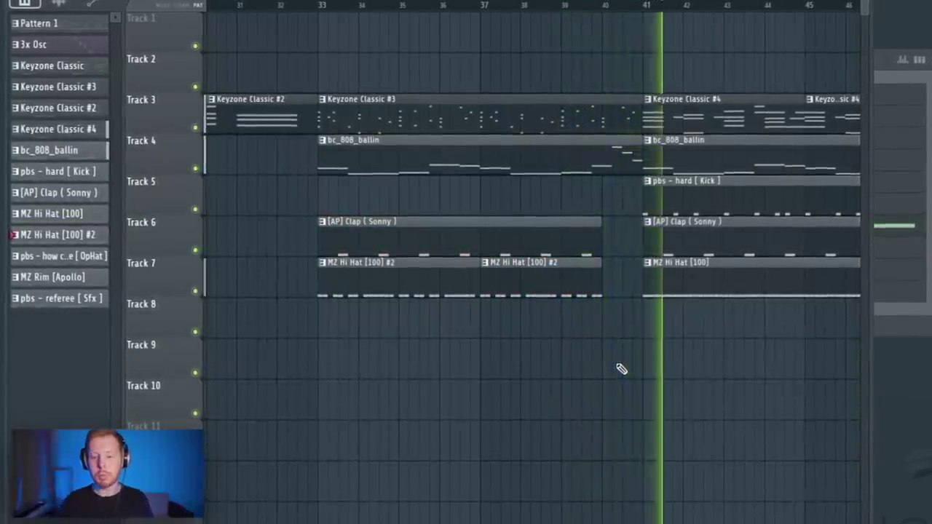
# - Trim the bar 41 section's clips to end at bar 47 and place the referee Sfx clip there on Track 10
pyautogui.scroll(-3, 598, 403)
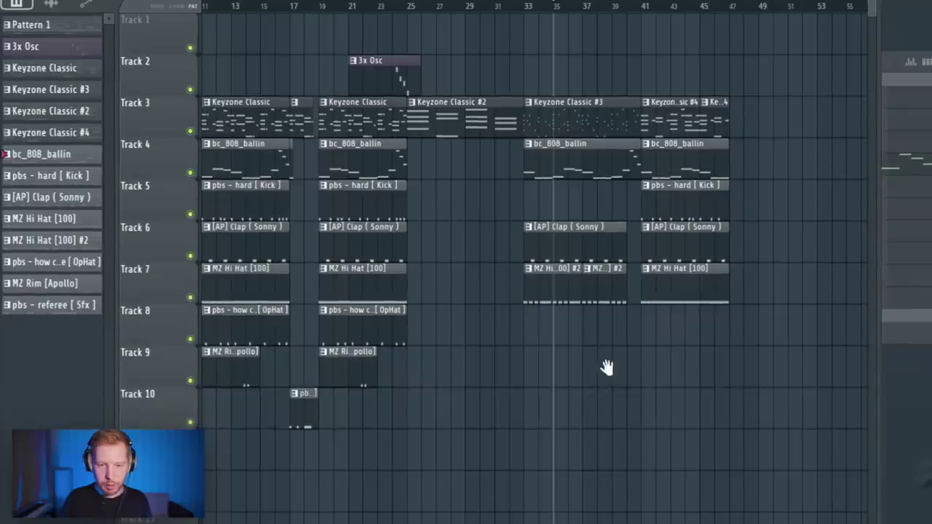
pyautogui.hscroll(1, 330, 386)
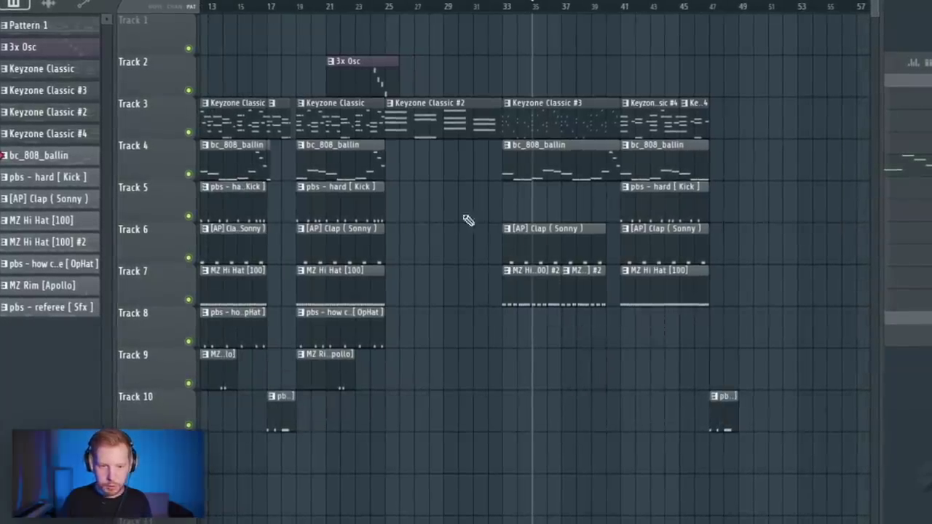
pyautogui.hscroll(-2, 395, 218)
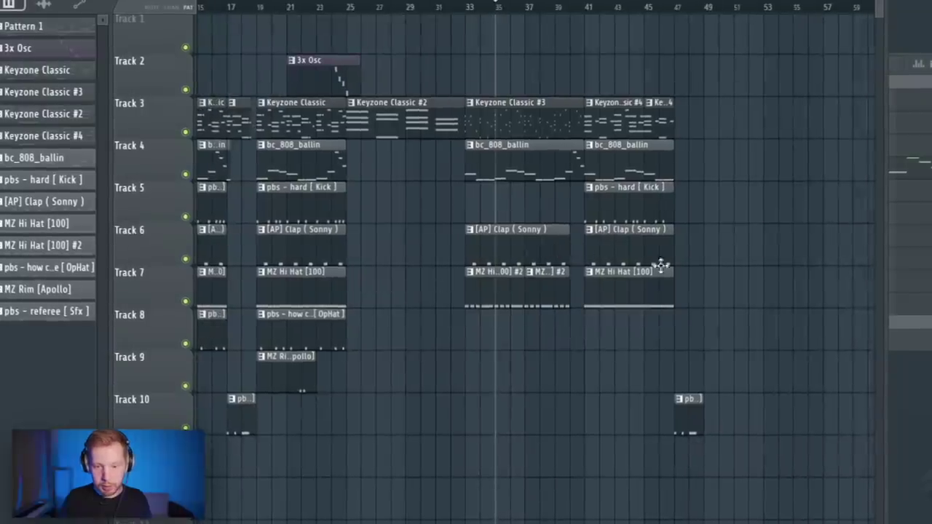
# - Place short 808 and kick slices at bar 47 on Tracks 4 and 5 and repeat them twice at half-bar intervals
pyautogui.scroll(8, 661, 265)
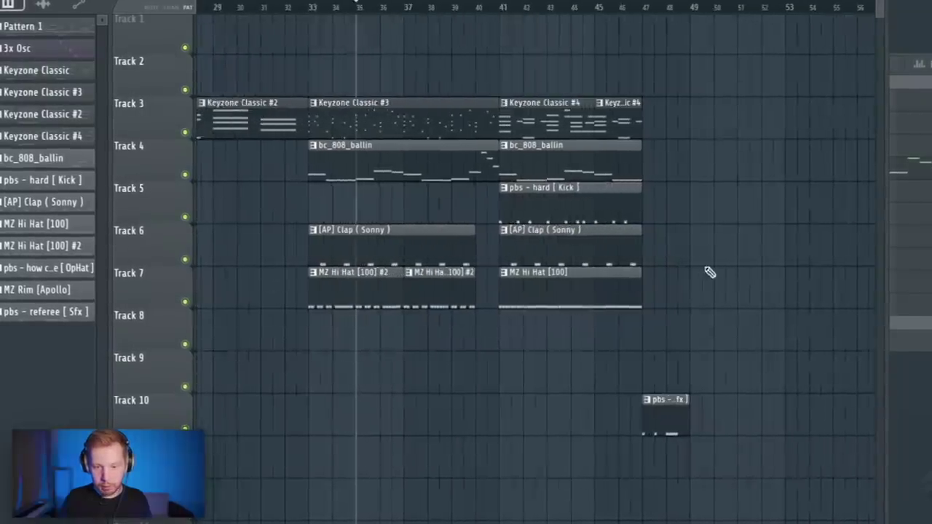
pyautogui.hotkey('ctrl', 'b')
pyautogui.hotkey('ctrl', 'b')
pyautogui.press('space')
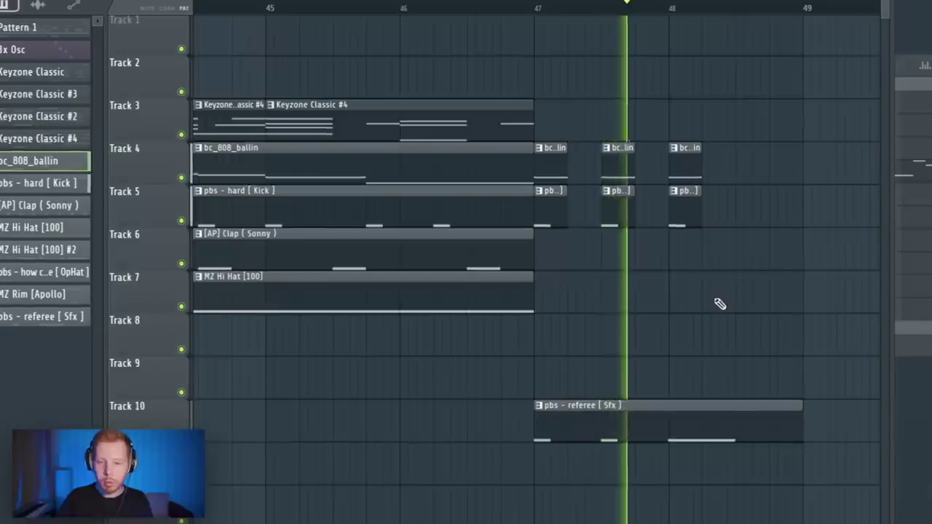
pyautogui.press('space')
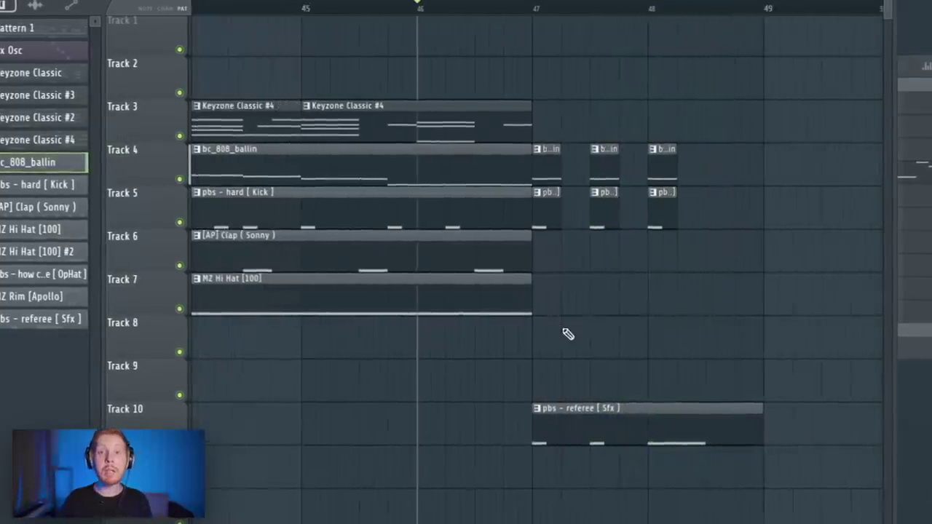
# - Place a Keyzone Classic #2 clip at bar 49 on Track 3, make it unique and shorten its chords to stabs
pyautogui.scroll(-6, 583, 317)
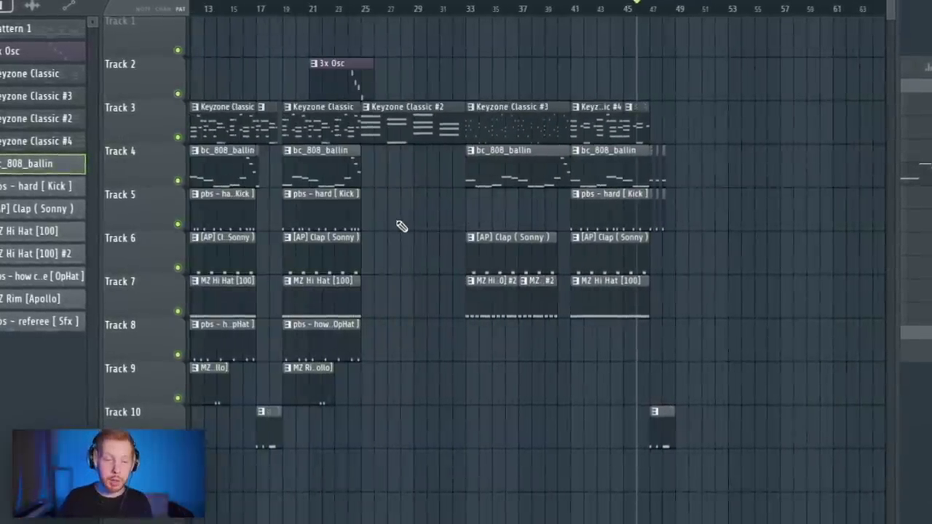
pyautogui.scroll(-1, 405, 218)
pyautogui.click(718, 107)
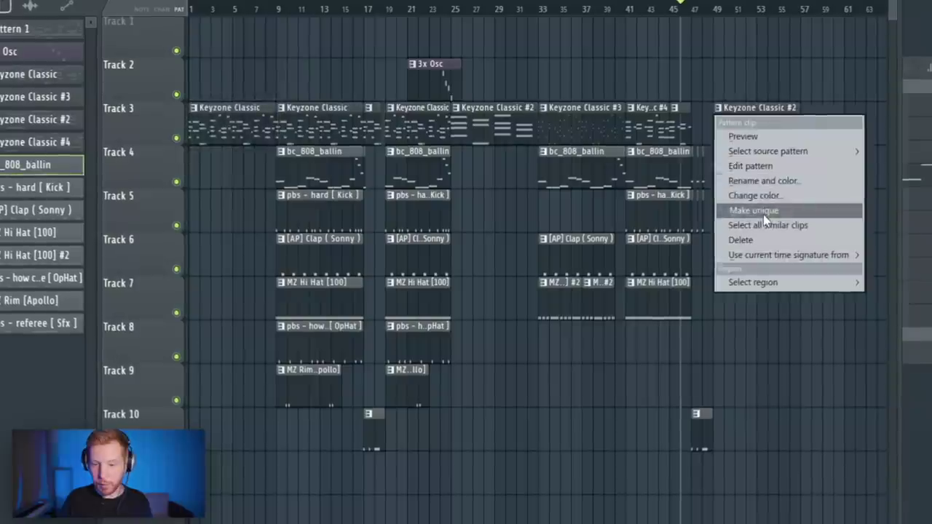
pyautogui.click(763, 213)
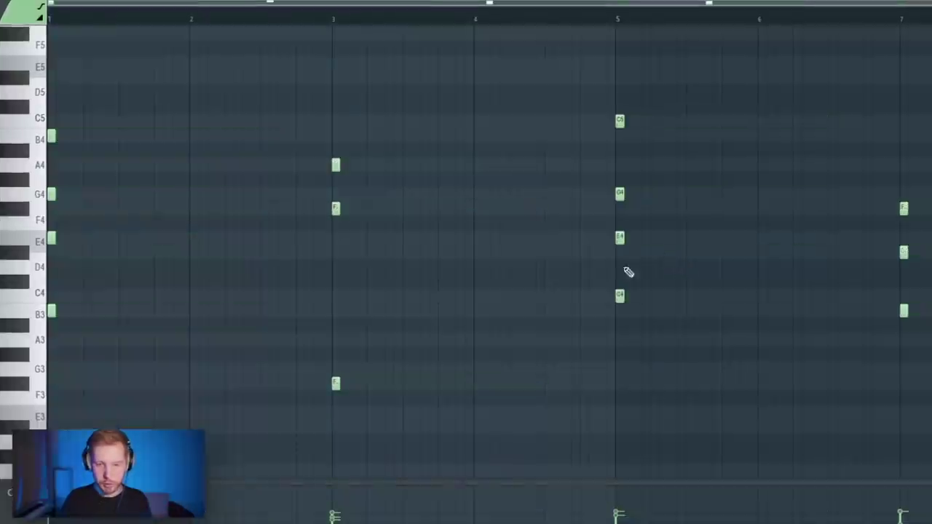
# - Squeeze the chord stabs to one per bar and move the second chord a quarter bar earlier
pyautogui.hotkey('ctrl', 'a')
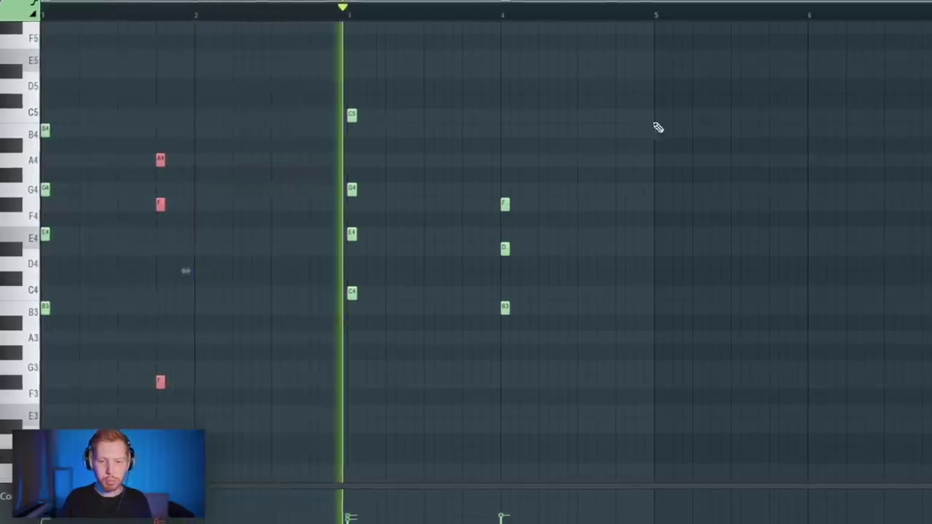
pyautogui.moveTo(657, 128); pyautogui.dragTo(466, 319)
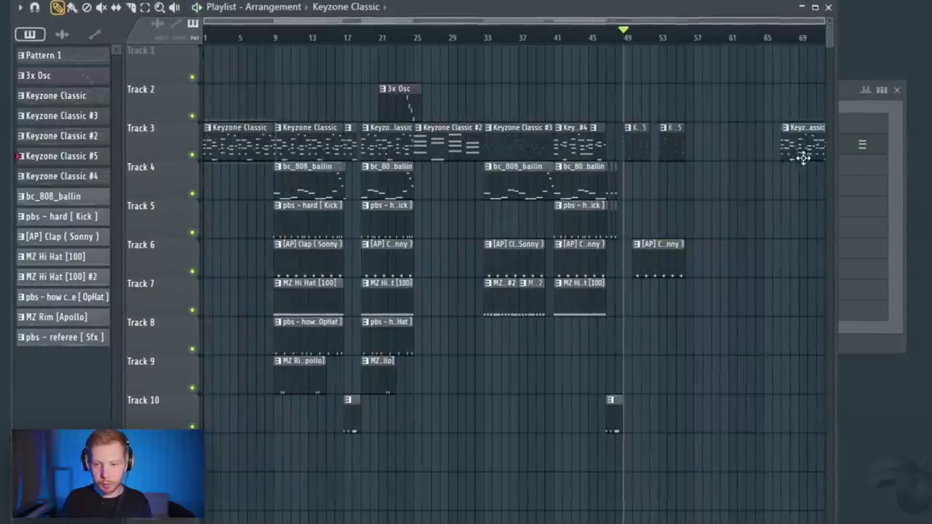
# - Move the Keyzone Classic melody clip at the end of Track 3 back to bar 56
pyautogui.moveTo(803, 159); pyautogui.dragTo(711, 159)
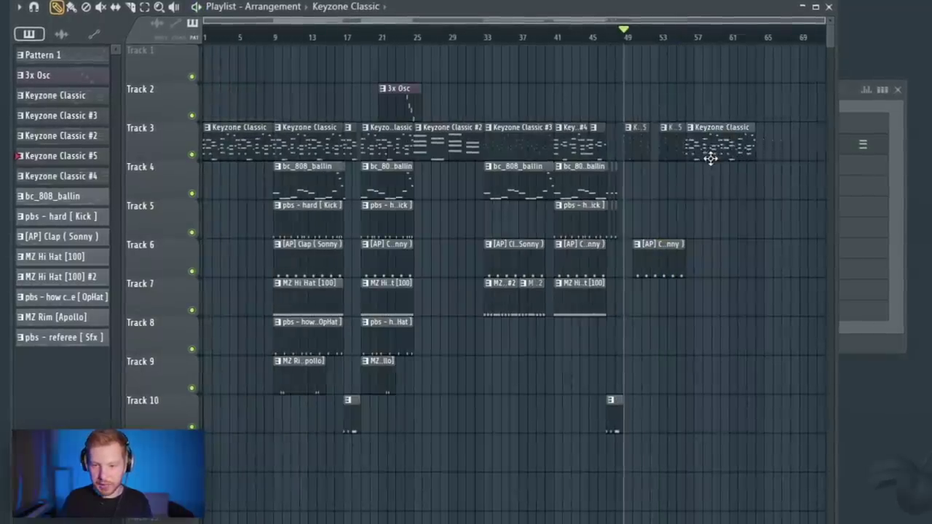
# - Swap the Keyzone Classic clip at the end of Track 3 for a Keyzone Classic #3 clip starting at bar 57
pyautogui.click(698, 37)
pyautogui.press('space')
pyautogui.click(500, 139)
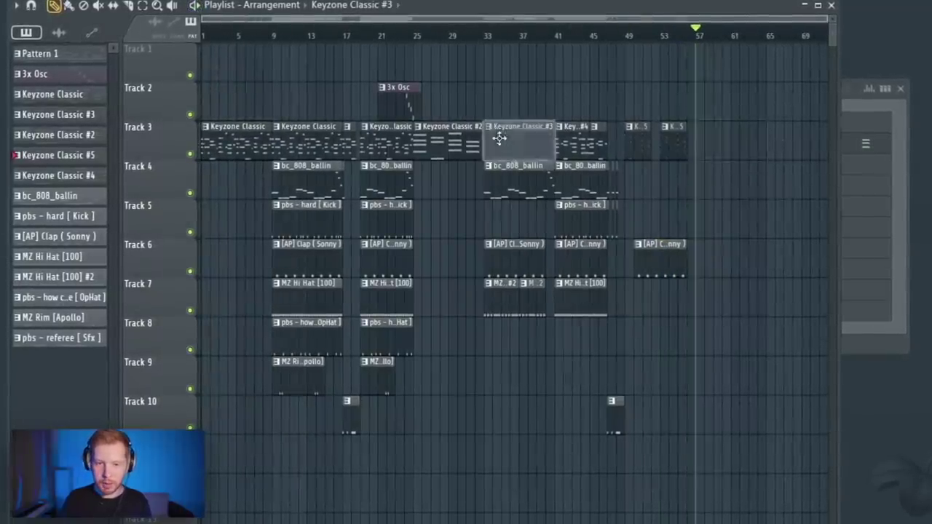
pyautogui.moveTo(717, 143); pyautogui.dragTo(709, 145)
pyautogui.press('space')
pyautogui.press('space')
# - Place bc_808_ballin and kick clips at bar 57 on Tracks 4 and 5 and make the 808 clip unique
pyautogui.moveTo(708, 252); pyautogui.dragTo(610, 269)
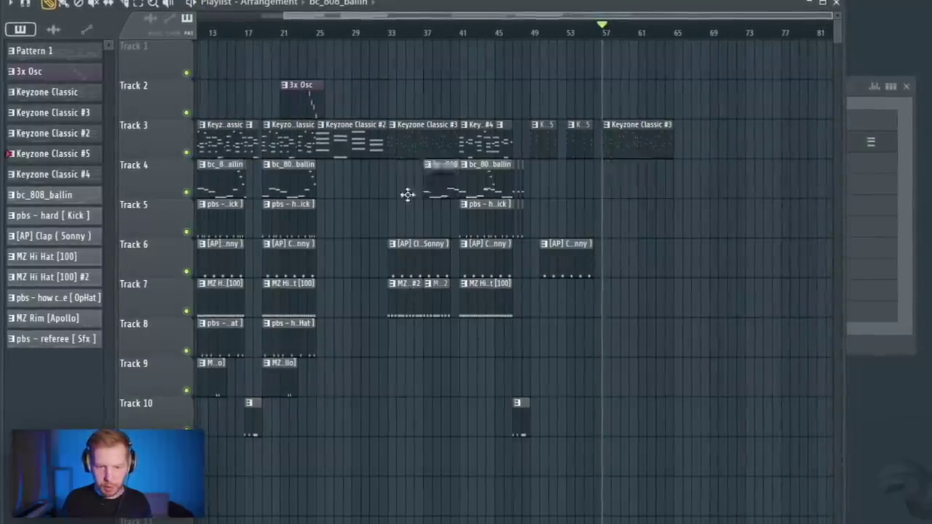
pyautogui.scroll(3, 734, 277)
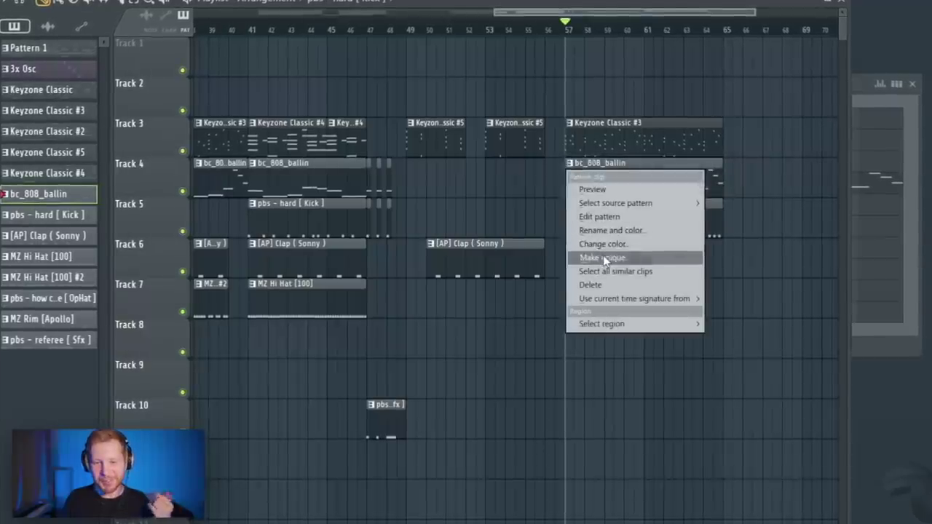
pyautogui.click(600, 257)
# - Lengthen the second G5 note in bar 4 of the bc_808_ballin #2 pattern and shorten the following F#5 from its start
pyautogui.doubleClick(583, 178)
pyautogui.scroll(-2, 511, 251)
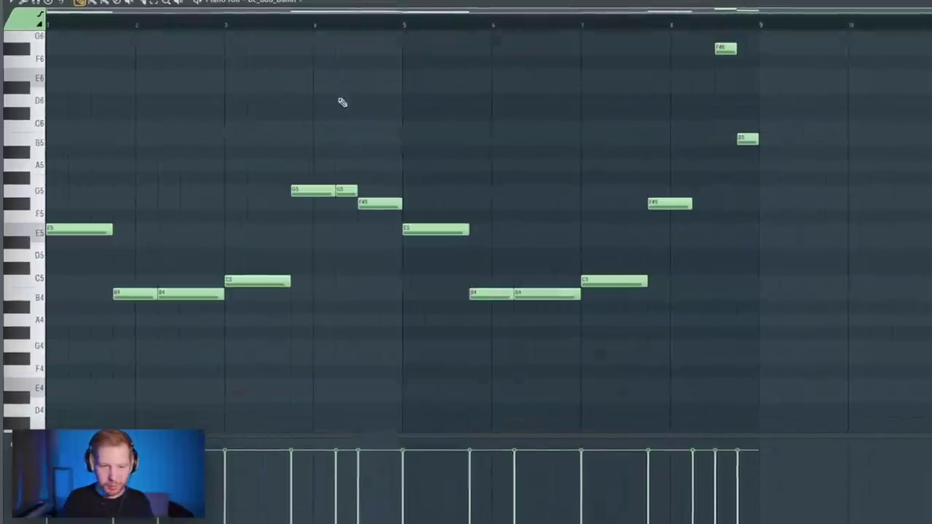
pyautogui.moveTo(324, 24); pyautogui.dragTo(434, 195)
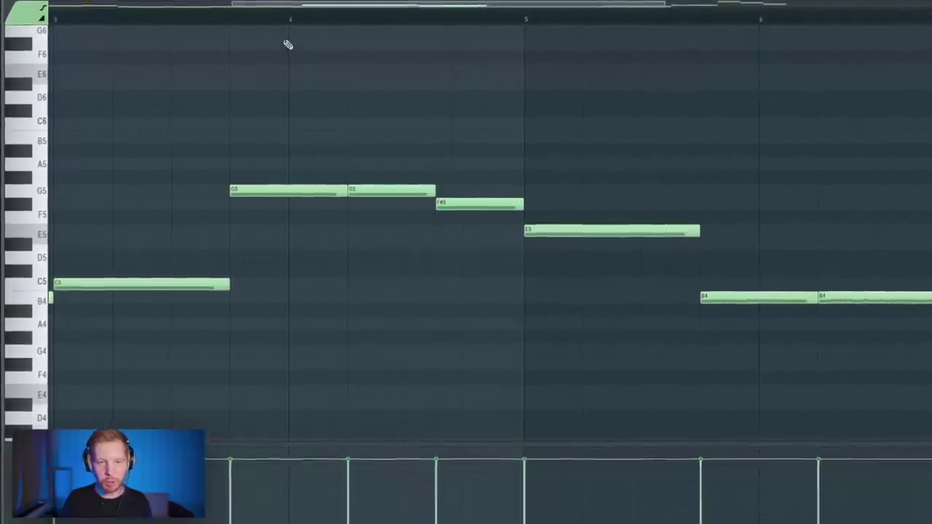
pyautogui.click(294, 21)
pyautogui.press('space')
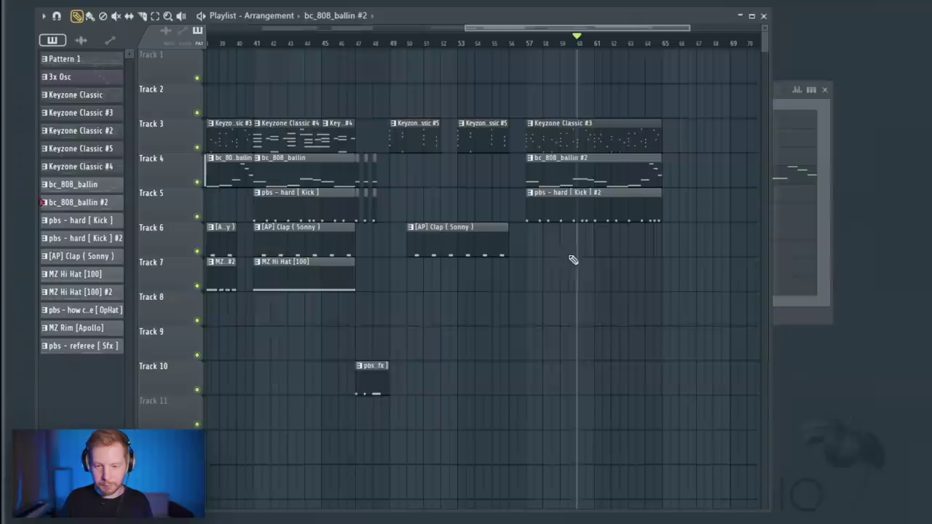
# - Move the last kick hit in bar 4 of the pbs - hard [ Kick ] #2 pattern slightly later
pyautogui.doubleClick(587, 197)
pyautogui.moveTo(389, 262); pyautogui.dragTo(765, 320)
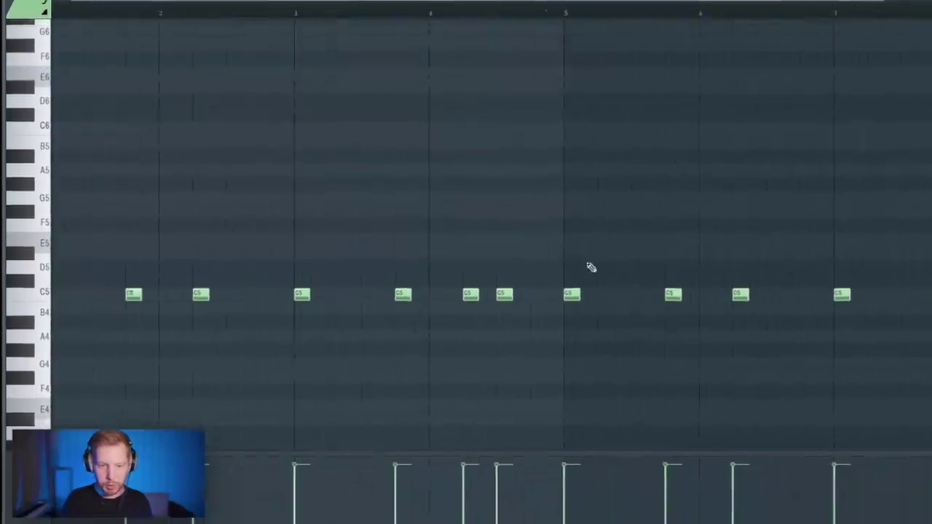
pyautogui.moveTo(507, 295); pyautogui.dragTo(532, 297)
pyautogui.press('space')
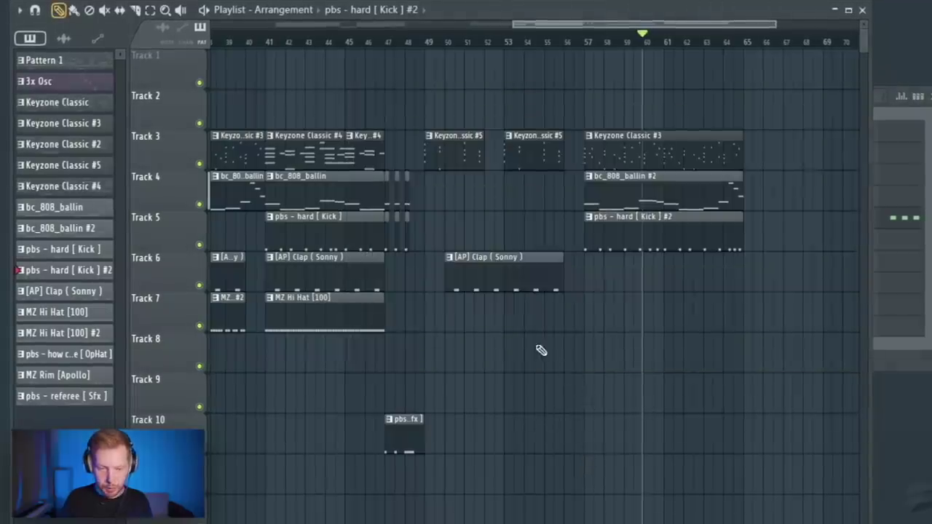
# - Place an [AP] Clap clip at bar 57 on Track 6 and two consecutive MZ Hi Hat [100] #2 clips on Track 7
pyautogui.click(508, 290)
pyautogui.click(624, 261)
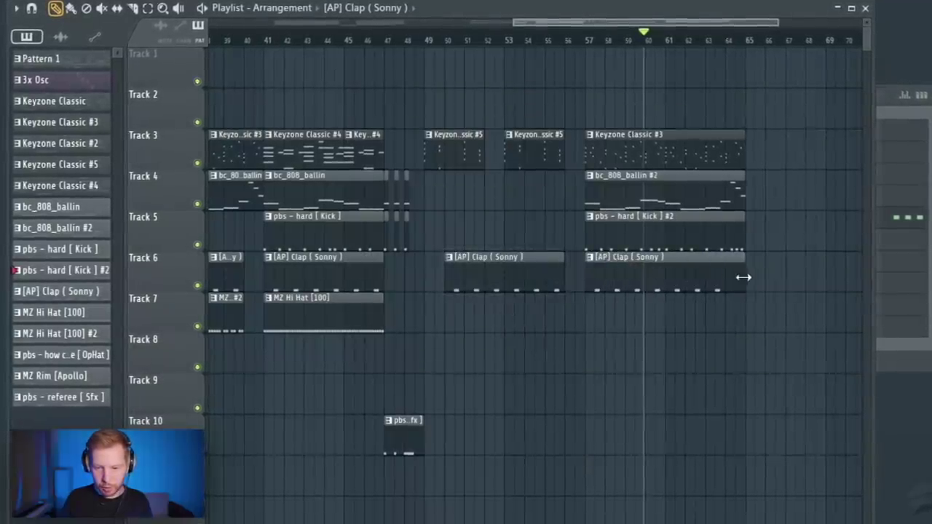
pyautogui.hscroll(-4, 291, 319)
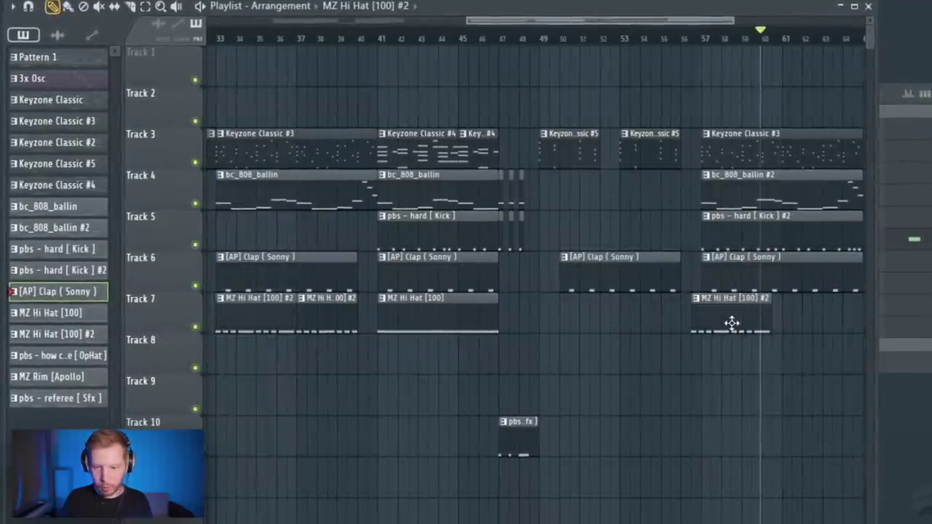
pyautogui.click(802, 326)
pyautogui.press('space')
# - Place the OpHat, MZ Rim [Apollo] and referee [ Sfx ] clips at bar 57 on Tracks 8, 9 and 10
pyautogui.hscroll(3, 622, 328)
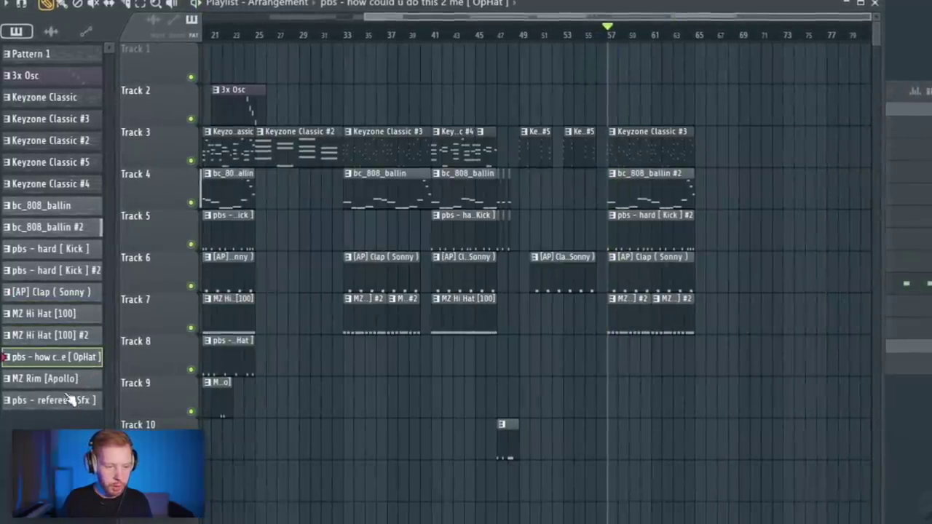
pyautogui.moveTo(64, 380); pyautogui.dragTo(612, 357)
pyautogui.moveTo(78, 402); pyautogui.dragTo(610, 446)
pyautogui.scroll(4, 627, 448)
# - Add short referee slices after bars 61 and 62 on Track 10 and cut break gaps into the melody, 808 and kick clips
pyautogui.press('space')
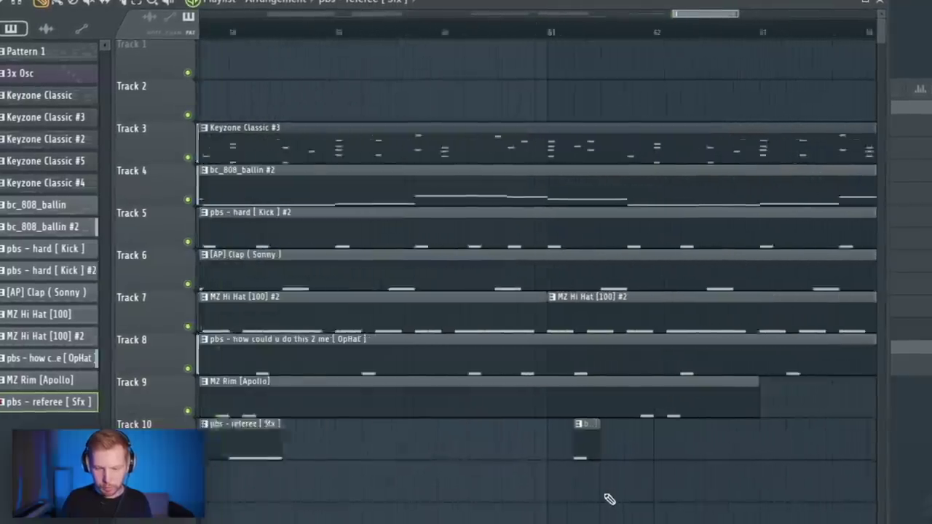
pyautogui.scroll(-2, 607, 488)
pyautogui.moveTo(600, 454)
pyautogui.mouseDown()
pyautogui.moveTo(623, 453)
pyautogui.moveTo(598, 455)
pyautogui.mouseUp()
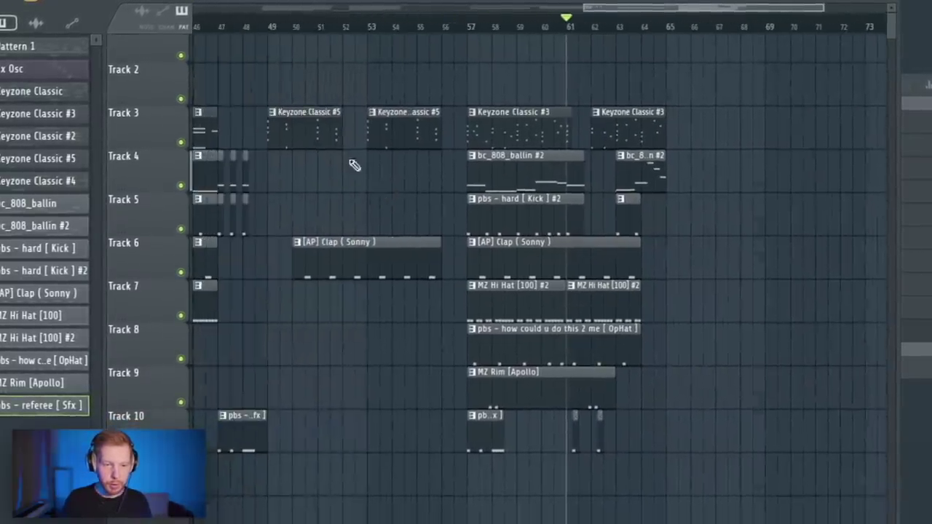
# - Repeat the Keyzone Classic #5 and clap section across bars 65 to 80 and shift the whole arrangement up one track
pyautogui.moveTo(427, 63); pyautogui.dragTo(306, 277)
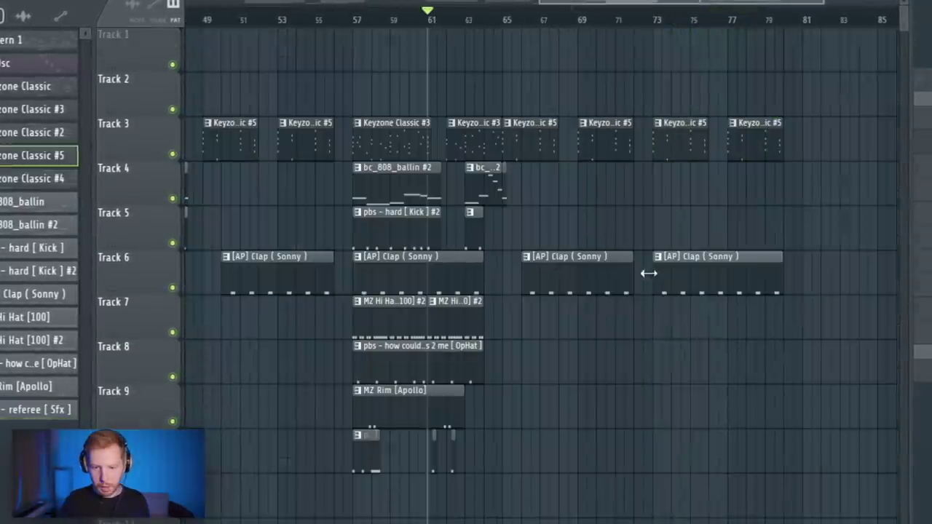
pyautogui.moveTo(458, 248); pyautogui.dragTo(373, 474)
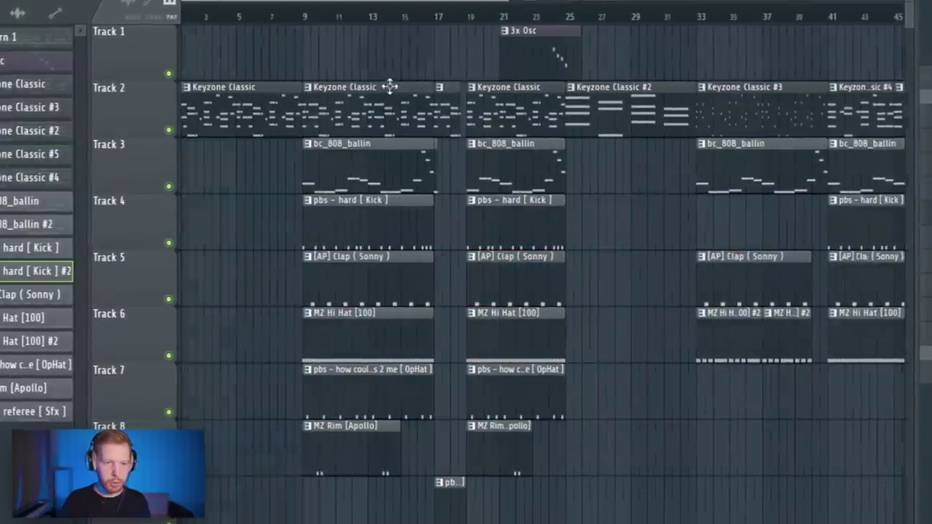
# - Select the eight bars from bar 9 to bar 17 for looped playback and bring up the mixer
pyautogui.moveTo(327, 29); pyautogui.dragTo(423, 37)
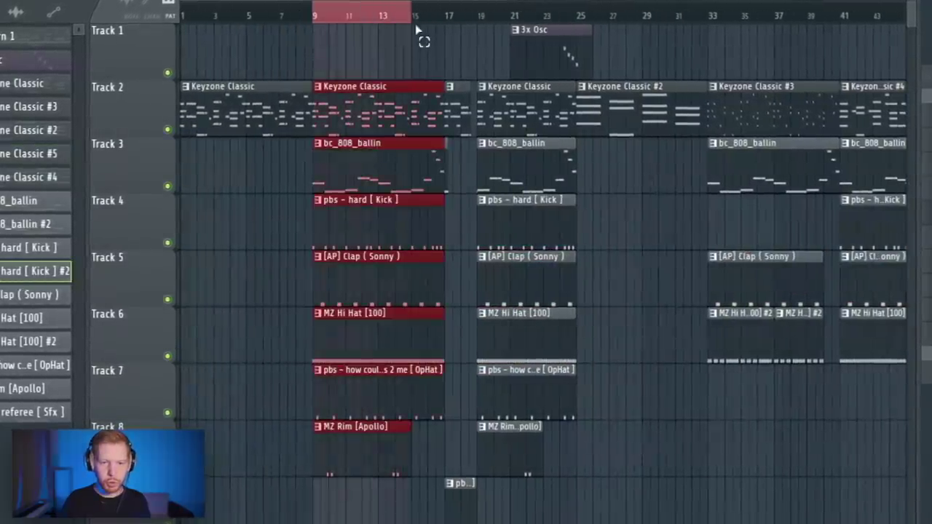
pyautogui.press('space')
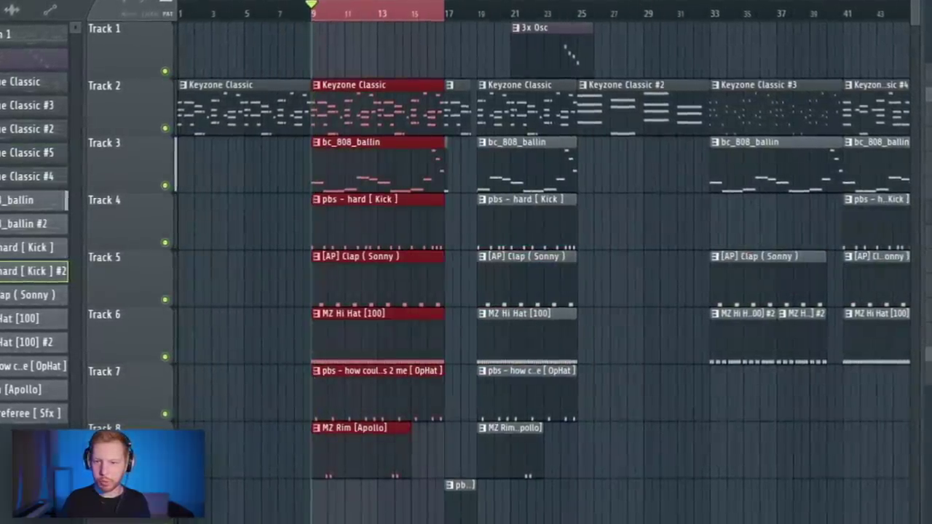
pyautogui.press('F6')
pyautogui.press('F9')
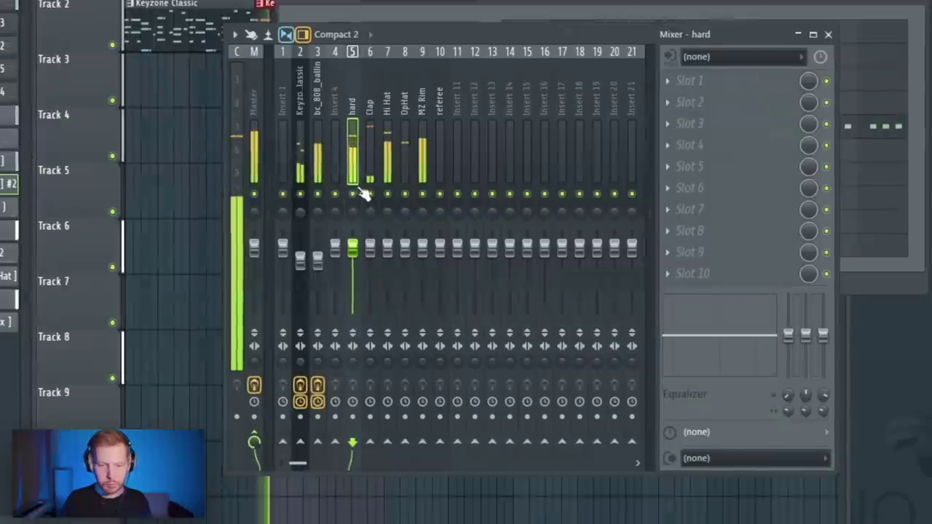
# - Route the Clap, Hi Hat, OpHat and MZ Rim mixer tracks only to insert 11 and name it DRM
pyautogui.click(368, 140)
pyautogui.rightClick(458, 445)
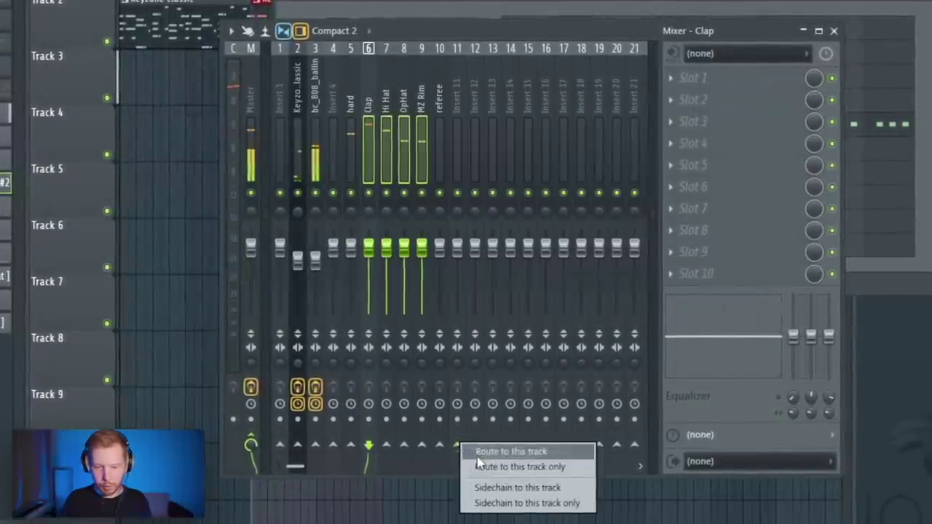
pyautogui.click(482, 466)
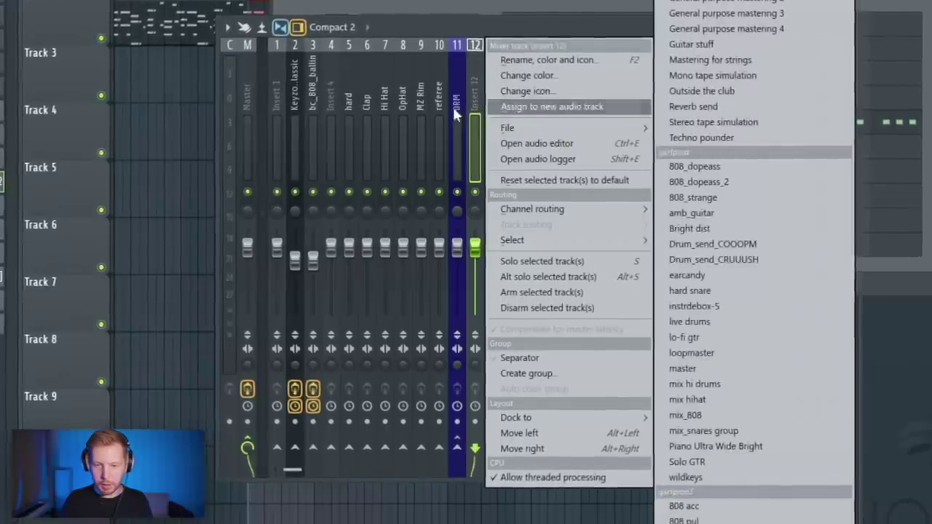
# - Load ValhallaVintageVerb with the Fat Snare Hall preset on insert 12 and send the Hi Hat track to it
pyautogui.click(475, 93)
pyautogui.click(674, 76)
pyautogui.click(731, 269)
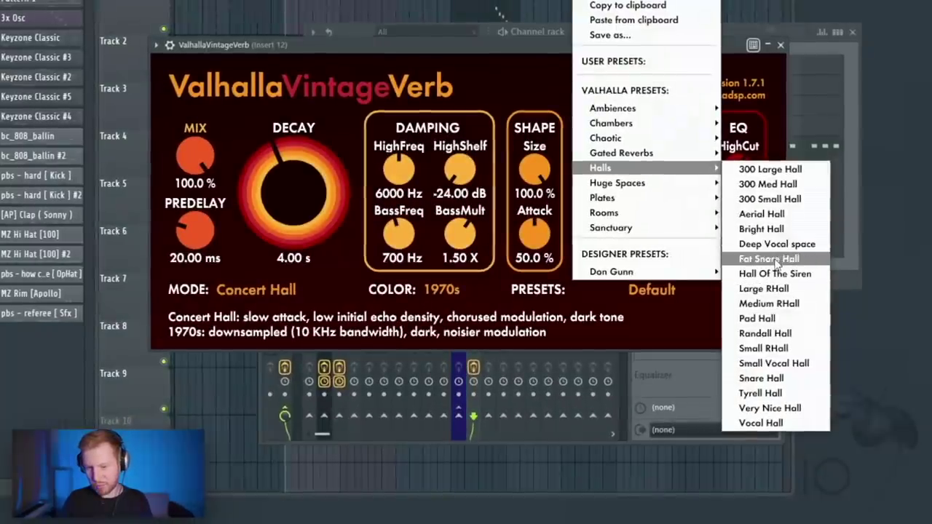
pyautogui.click(774, 260)
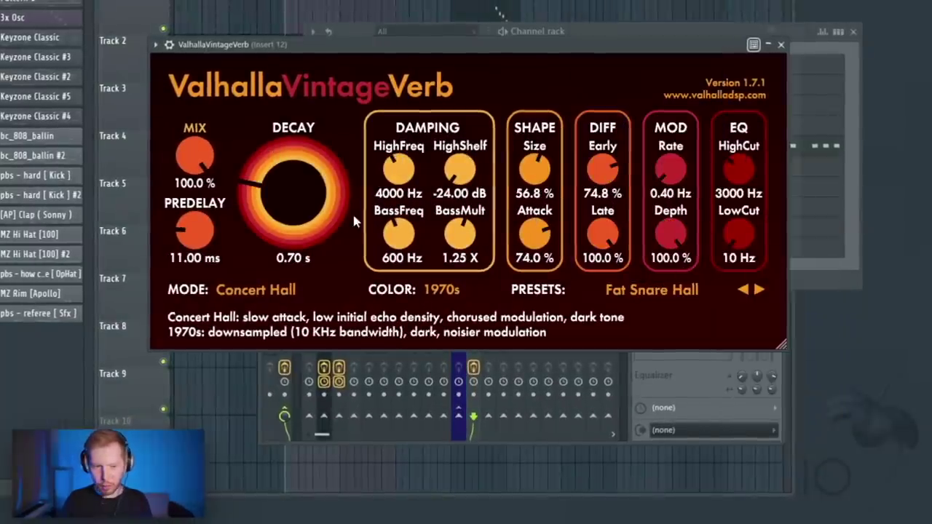
pyautogui.click(782, 44)
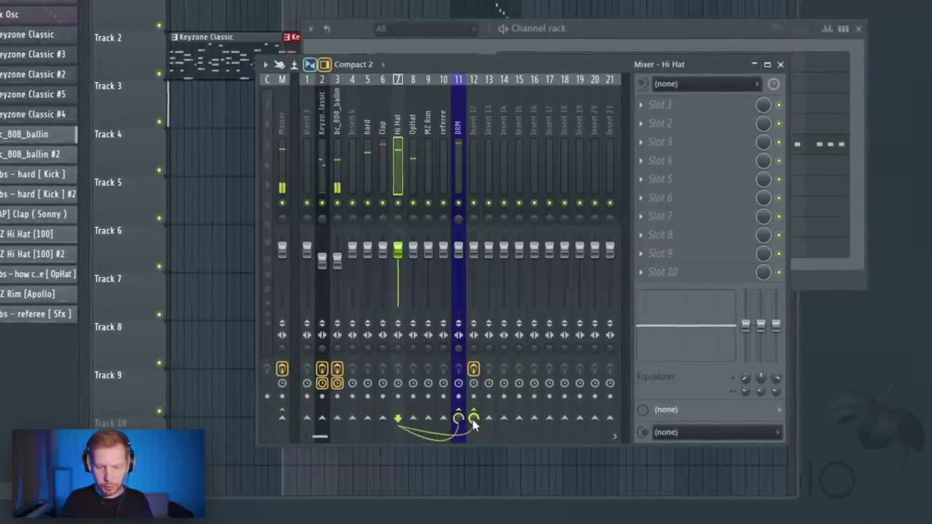
# - Lower the level of the reverb send on insert 12 and route it to the DRM track
pyautogui.press('space')
pyautogui.moveTo(477, 247); pyautogui.dragTo(476, 271)
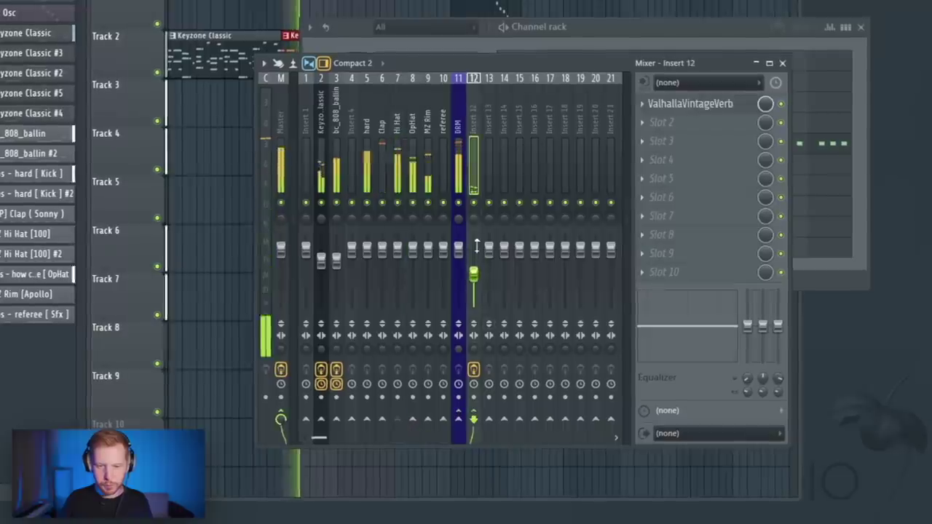
pyautogui.rightClick(462, 424)
pyautogui.click(495, 433)
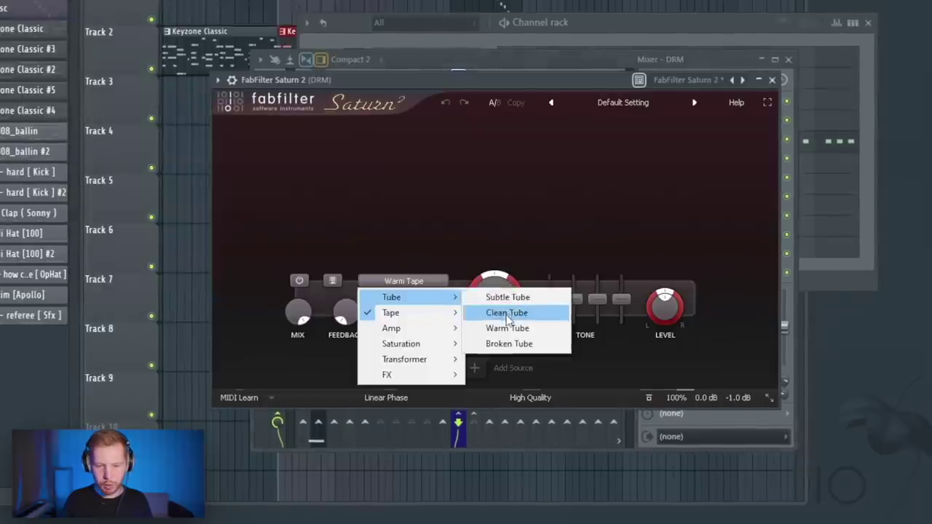
# - Add FabFilter Saturn 2 with the Clean Tube style and Ozone 8 Imager to the DRM track
pyautogui.click(509, 314)
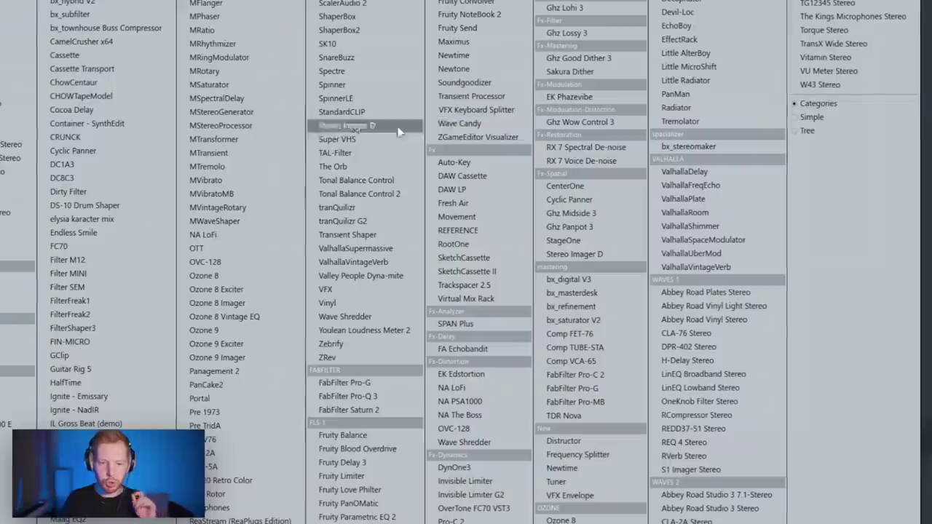
pyautogui.moveTo(399, 131); pyautogui.dragTo(257, 306)
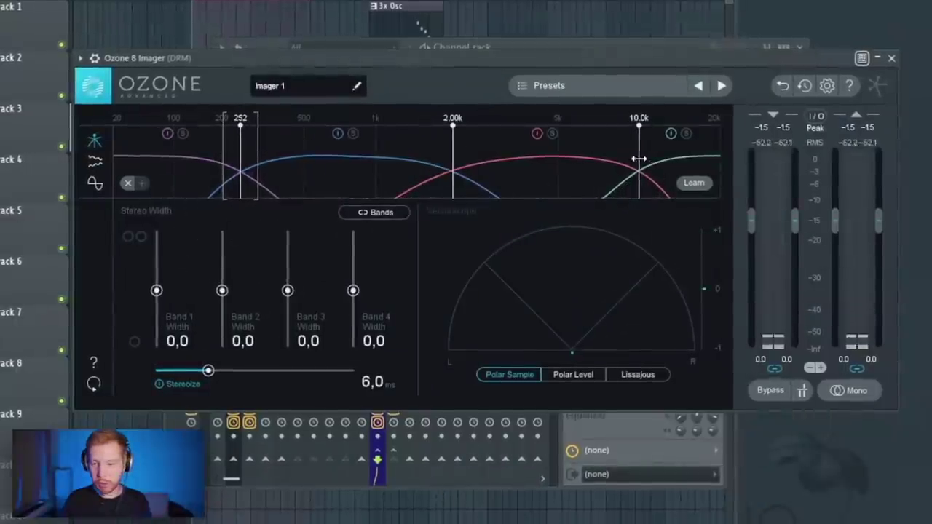
# - Set the imager's highest crossover to 13.8k and widen Band 2 to 11.4 and Band 3 to 22.8
pyautogui.moveTo(641, 156); pyautogui.dragTo(682, 156)
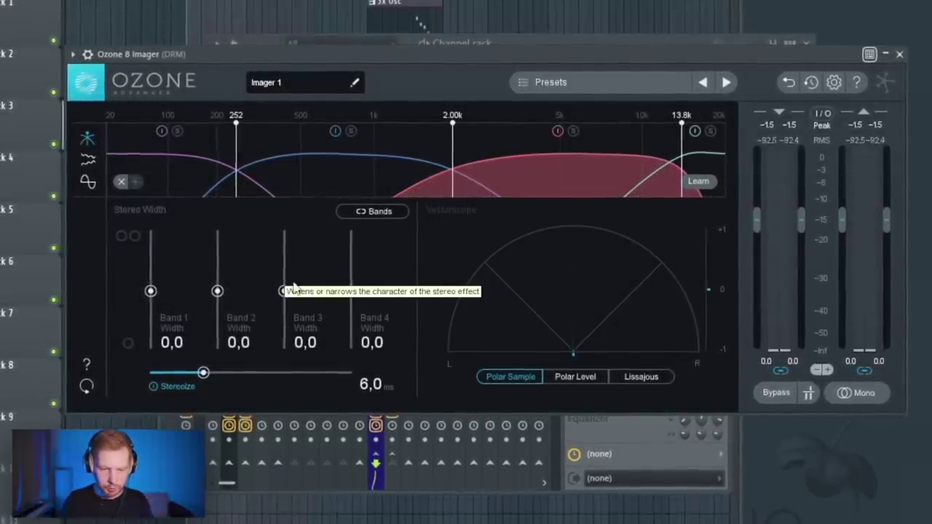
pyautogui.moveTo(285, 292); pyautogui.dragTo(287, 279)
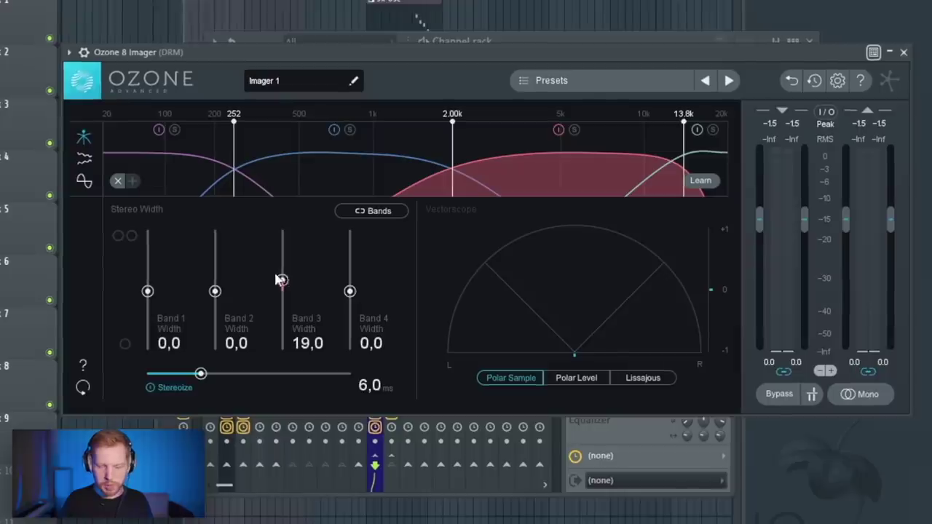
pyautogui.press('space')
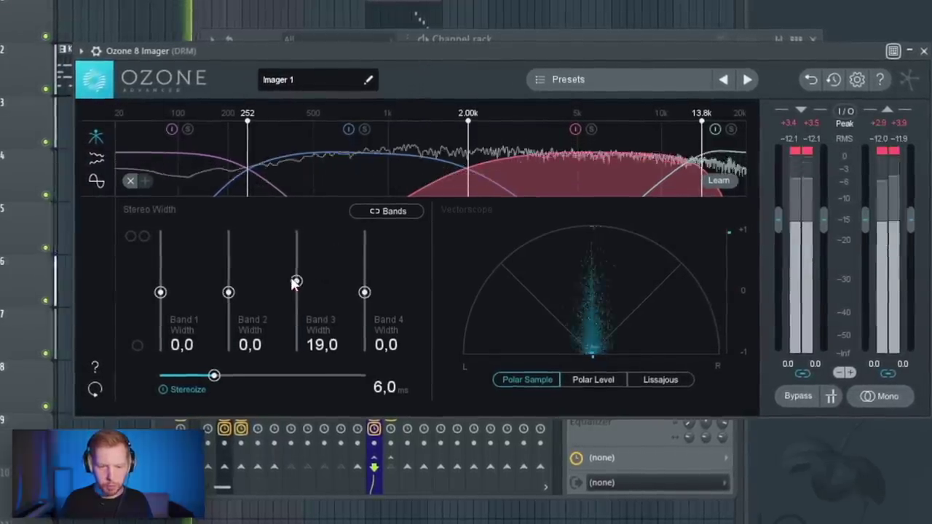
pyautogui.moveTo(292, 284); pyautogui.dragTo(295, 279)
pyautogui.moveTo(228, 292); pyautogui.dragTo(228, 285)
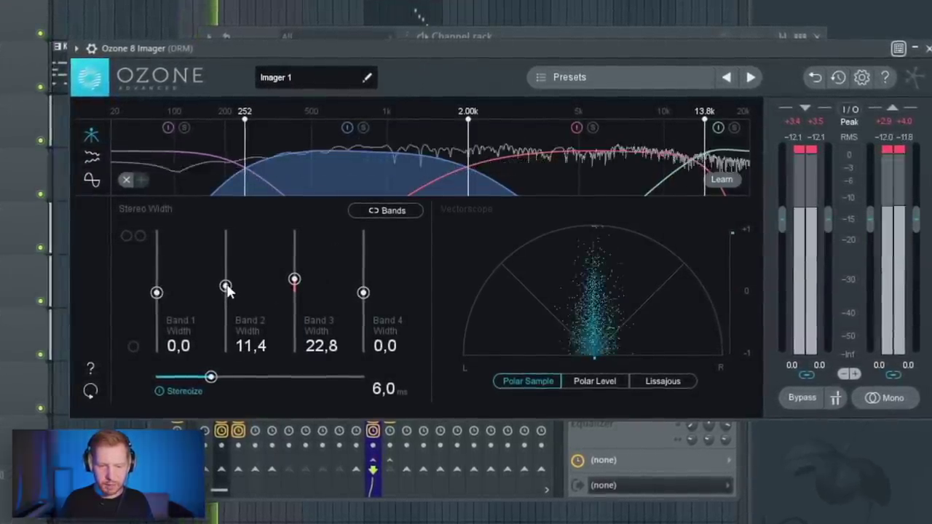
pyautogui.click(930, 48)
# - Open the bc_808_ballin channel settings and slightly adjust the sample's fade-out in the precomputed effects
pyautogui.press('F6')
pyautogui.click(348, 142)
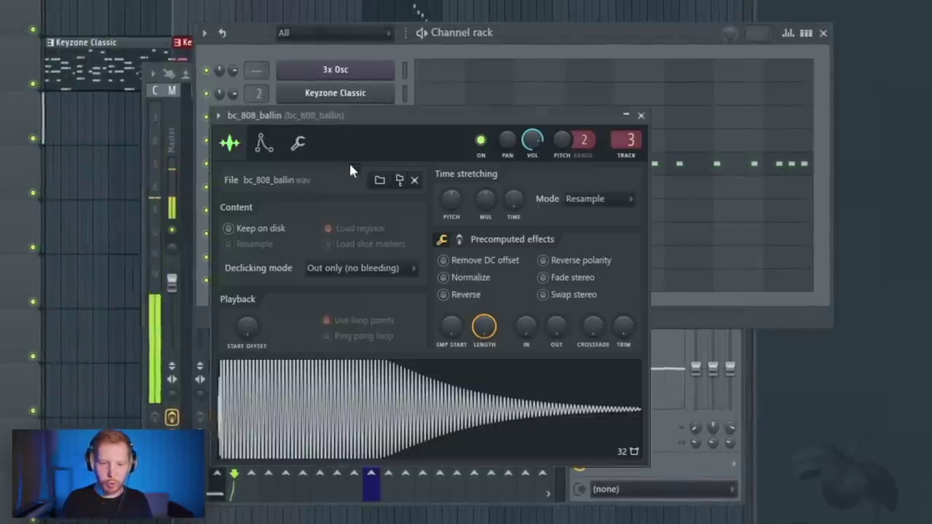
pyautogui.moveTo(357, 130); pyautogui.dragTo(437, 117)
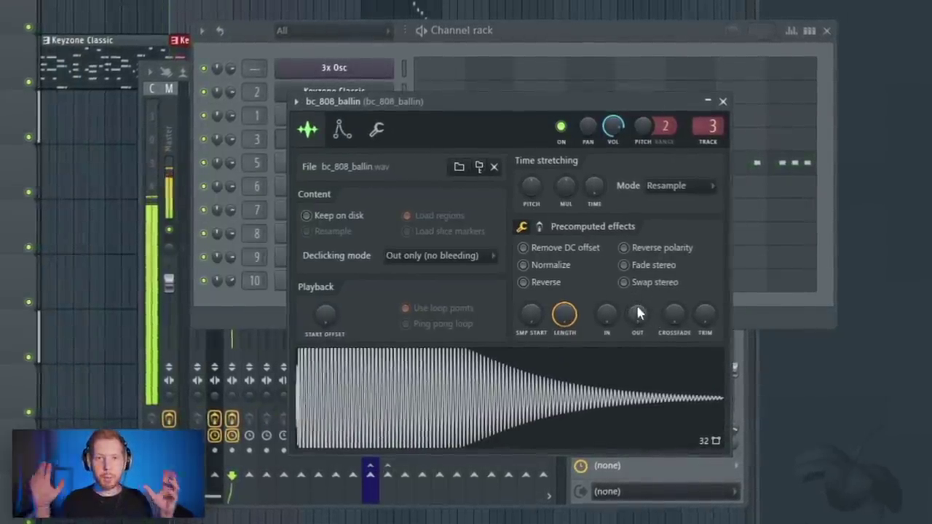
pyautogui.moveTo(638, 313); pyautogui.dragTo(641, 313)
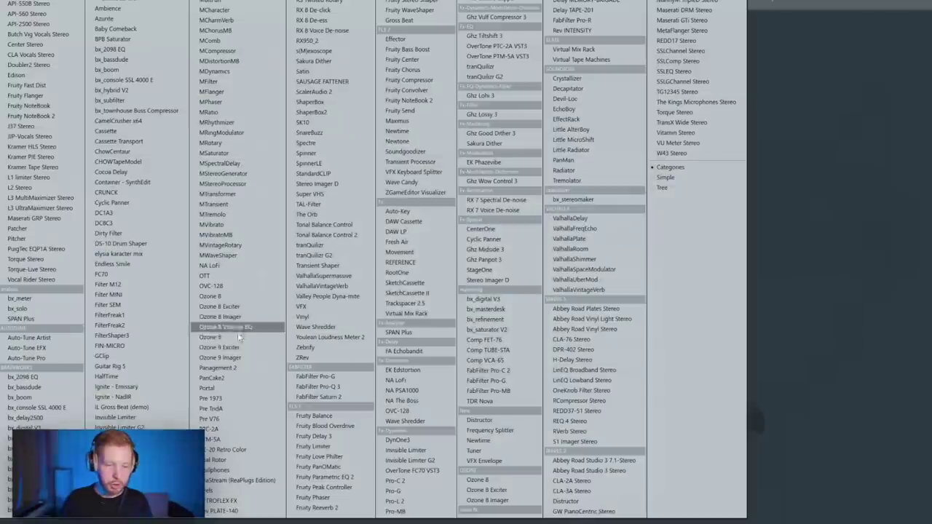
# - Load Ozone 9 on the Master with Imager and Maximizer modules and raise the Maximizer's threshold slightly
pyautogui.moveTo(224, 327); pyautogui.dragTo(236, 335)
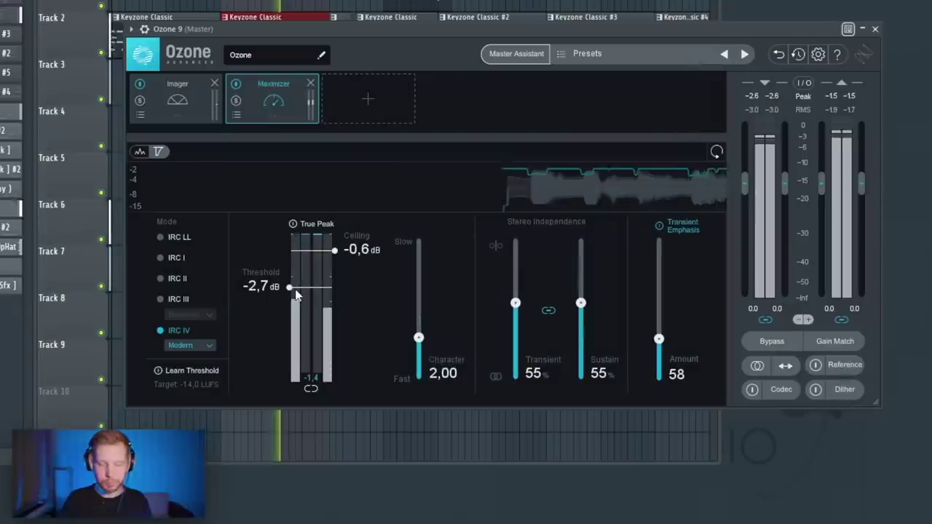
pyautogui.moveTo(294, 292); pyautogui.dragTo(292, 284)
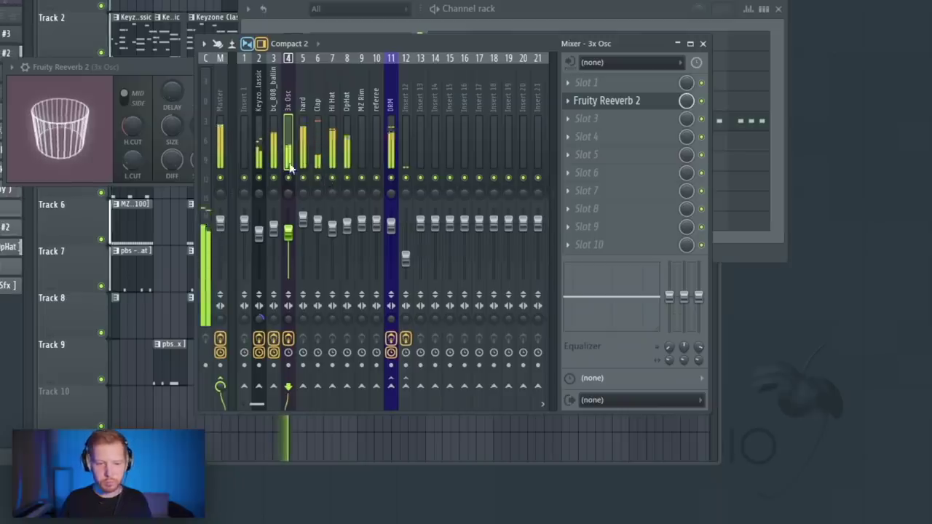
# - Bring up Fruity Reeverb 2 on the 3x Osc mixer track and move its window over the mixer
pyautogui.moveTo(142, 70); pyautogui.dragTo(414, 95)
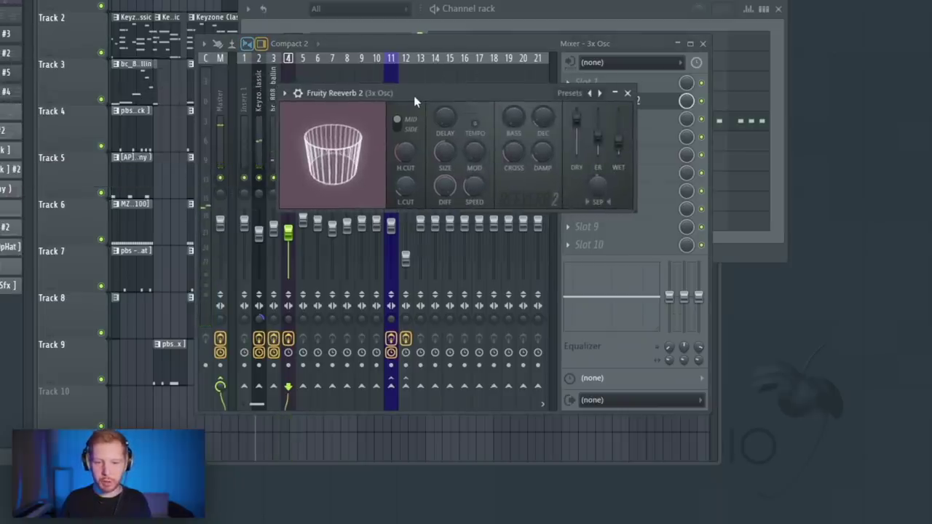